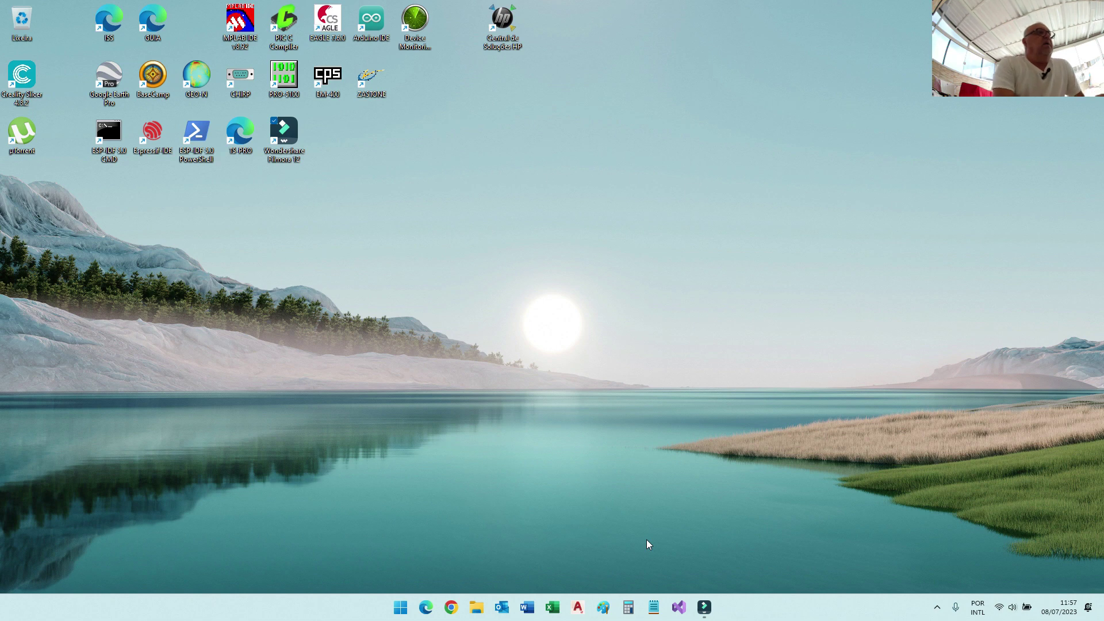
Step: Browse to the STEP folder of the 3D case in CANAL MACF > DIGITAL CLOCK > DIGITAL CLOCK V_12 - FINALIZAÇÃO
click(476, 608)
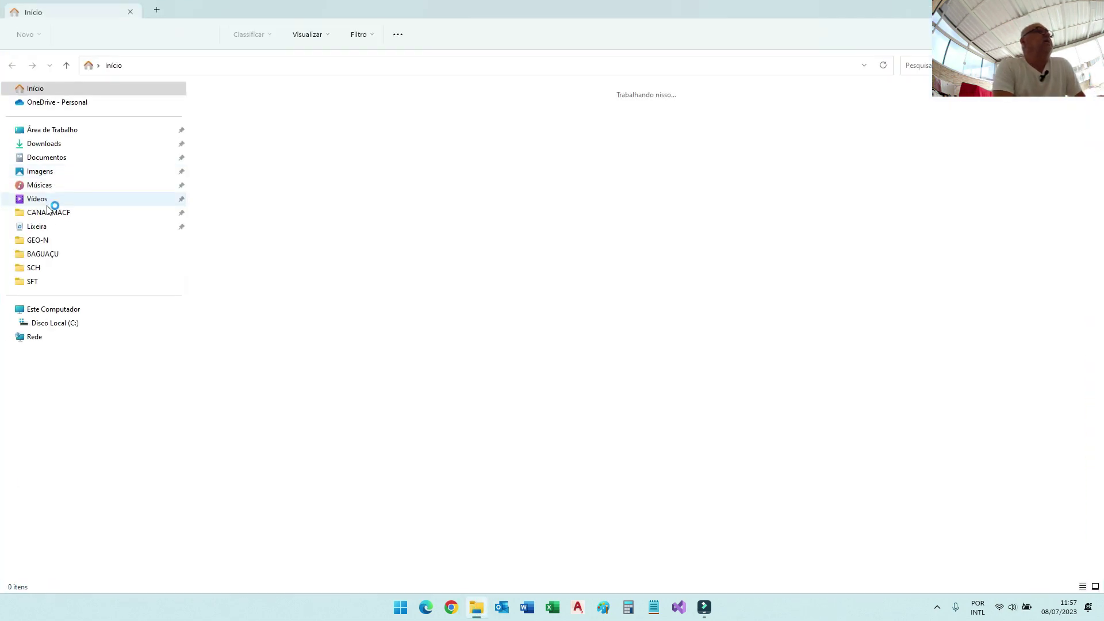
click(49, 212)
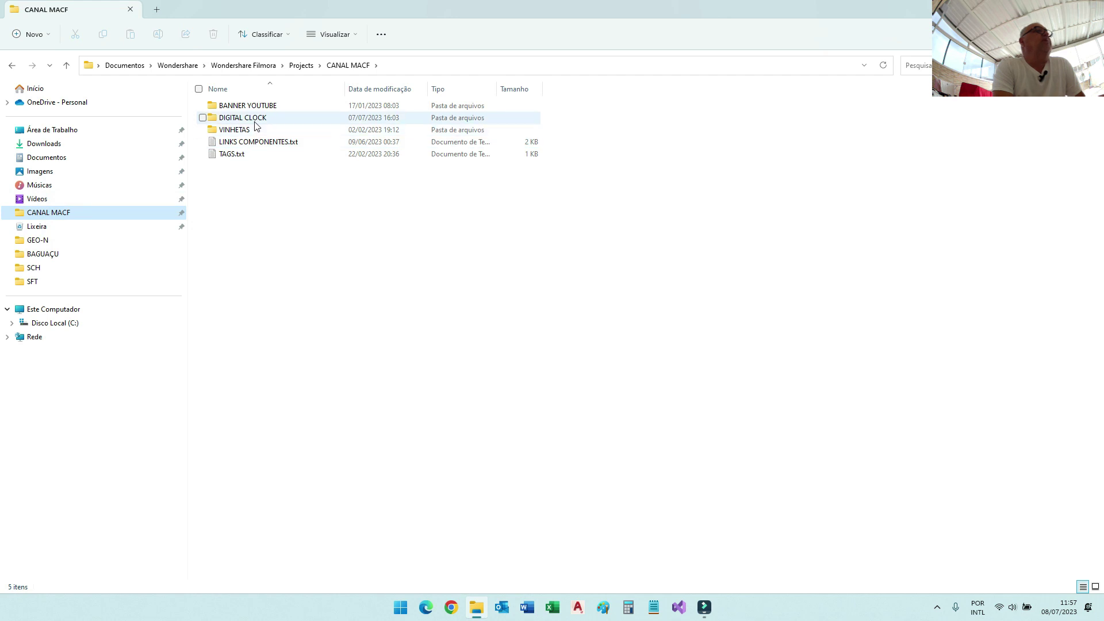
double_click(255, 119)
double_click(251, 107)
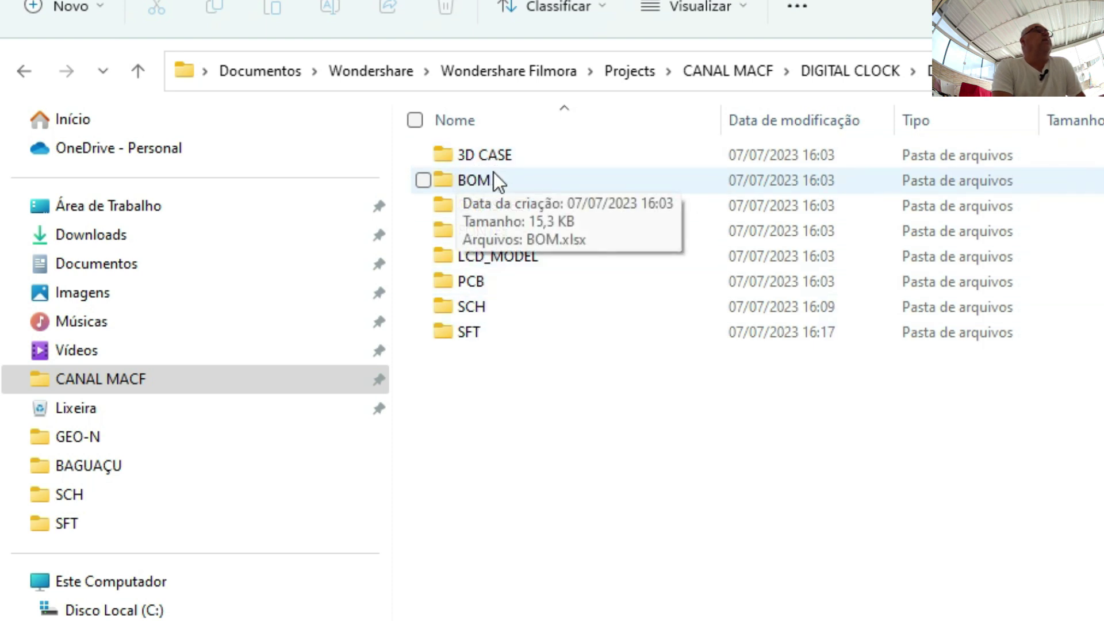
double_click(477, 164)
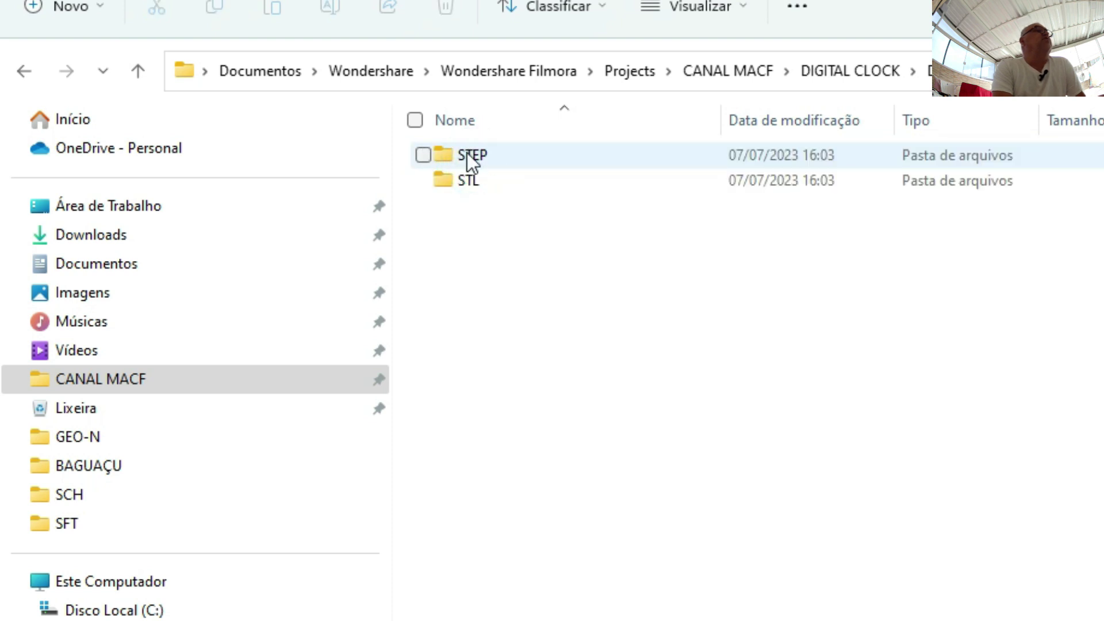
double_click(467, 154)
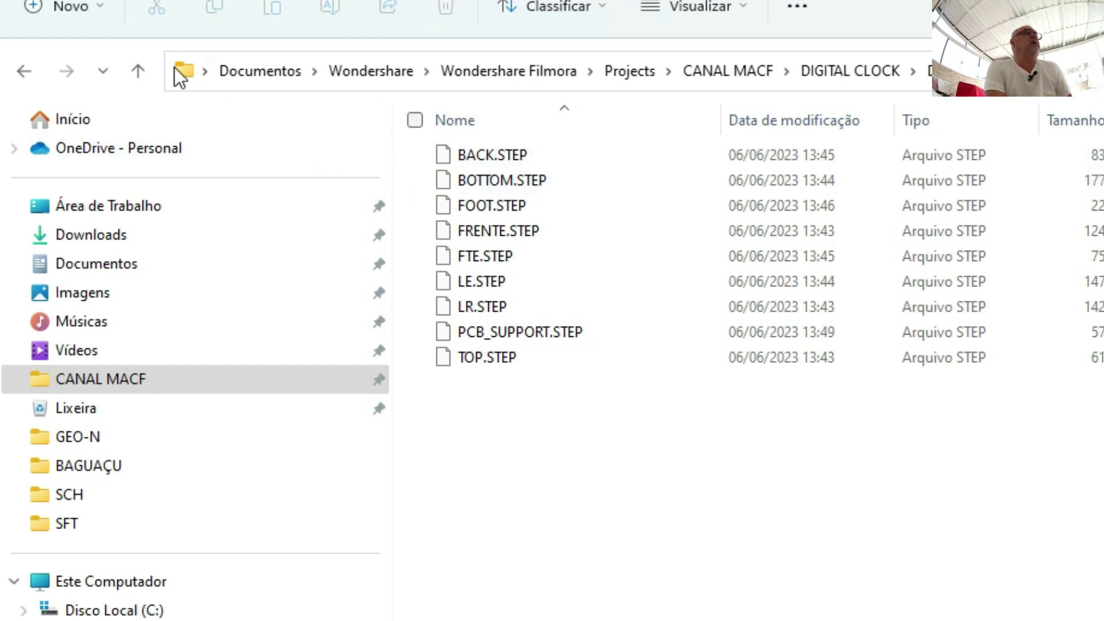
Step: Go to the STL folder of the 3D case and open FRENTE.STL in Creality Slicer
click(142, 66)
double_click(448, 174)
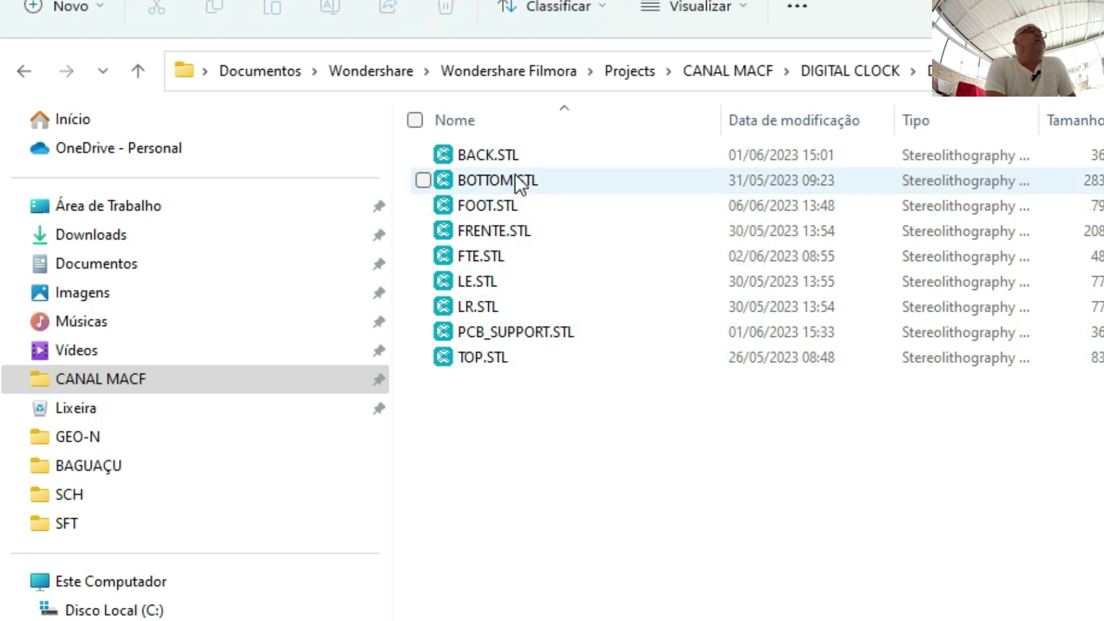
double_click(502, 238)
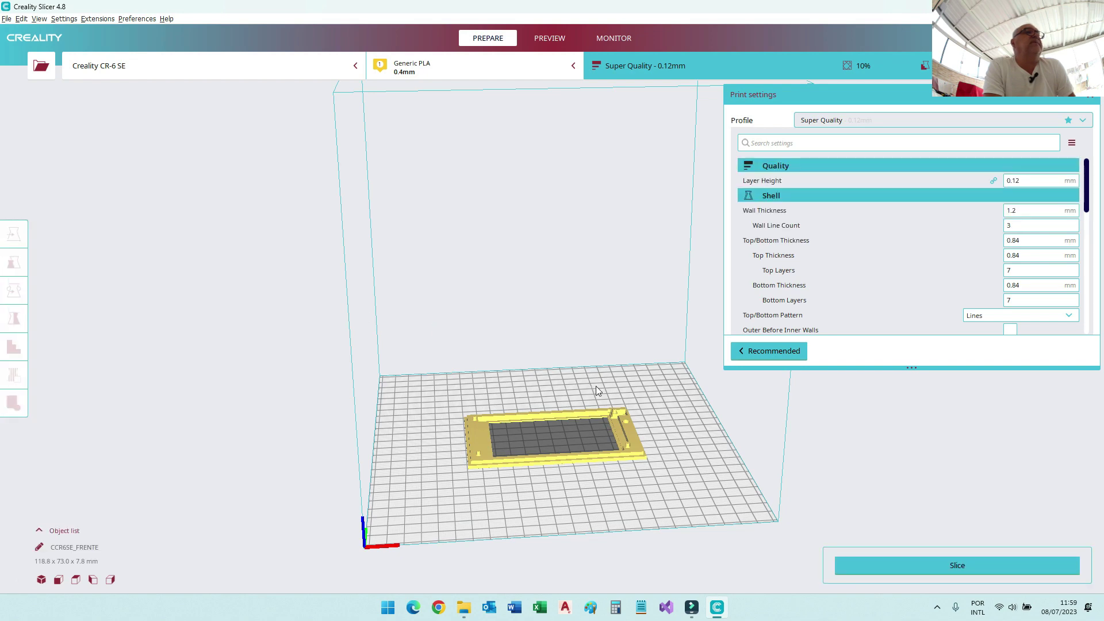
Step: Select the front panel and move it along the build plate to about X -47 mm
scroll(608, 429, up, 5)
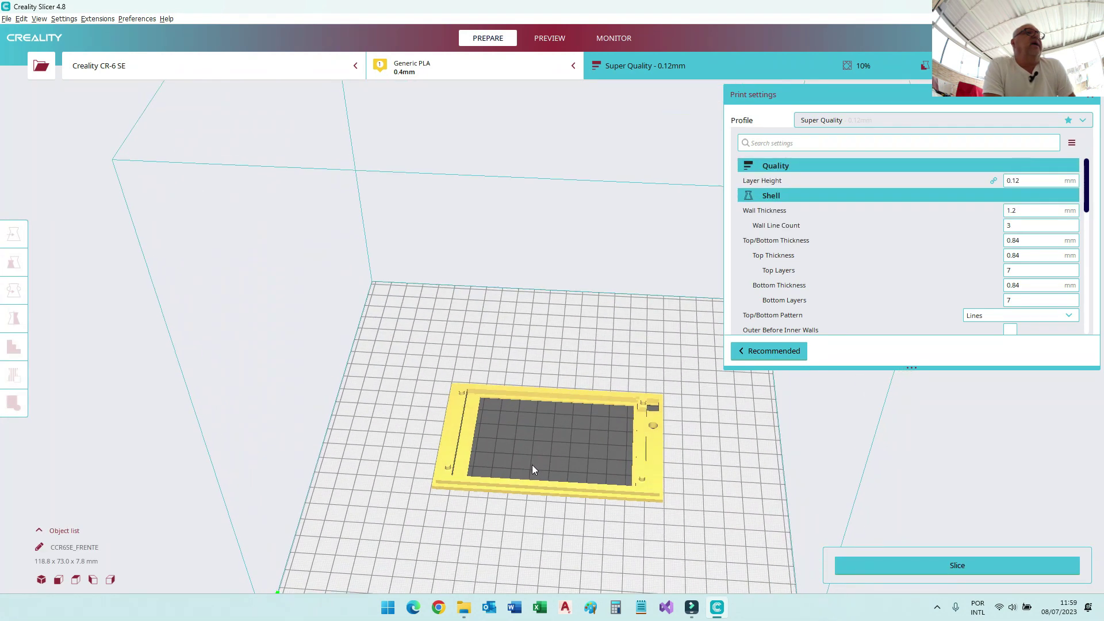
right_drag(533, 465, 543, 496)
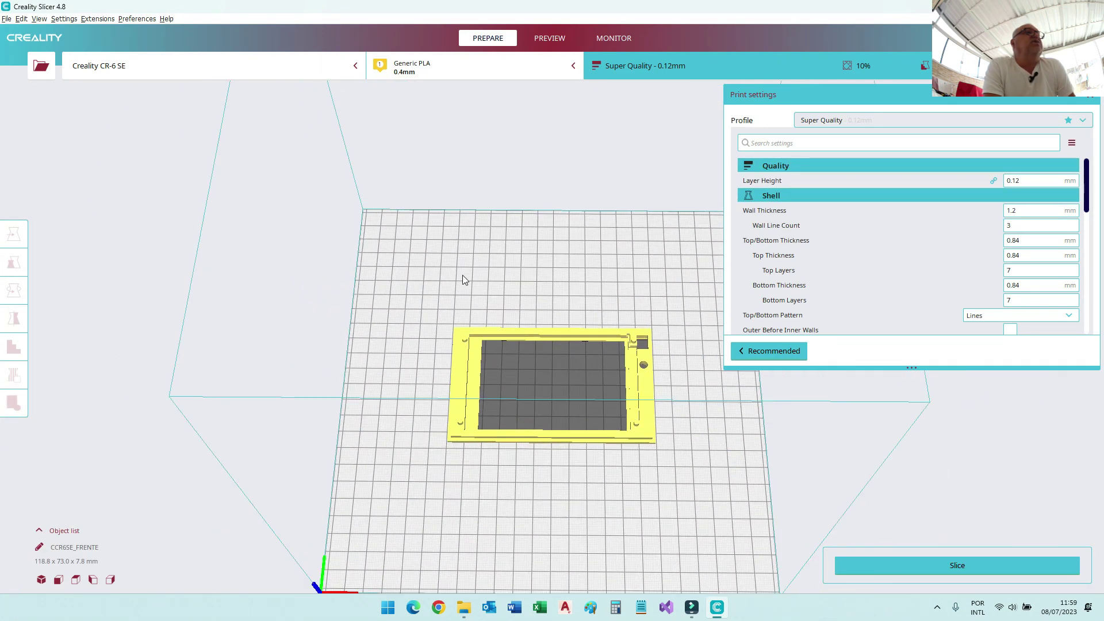
scroll(672, 578, down, 2)
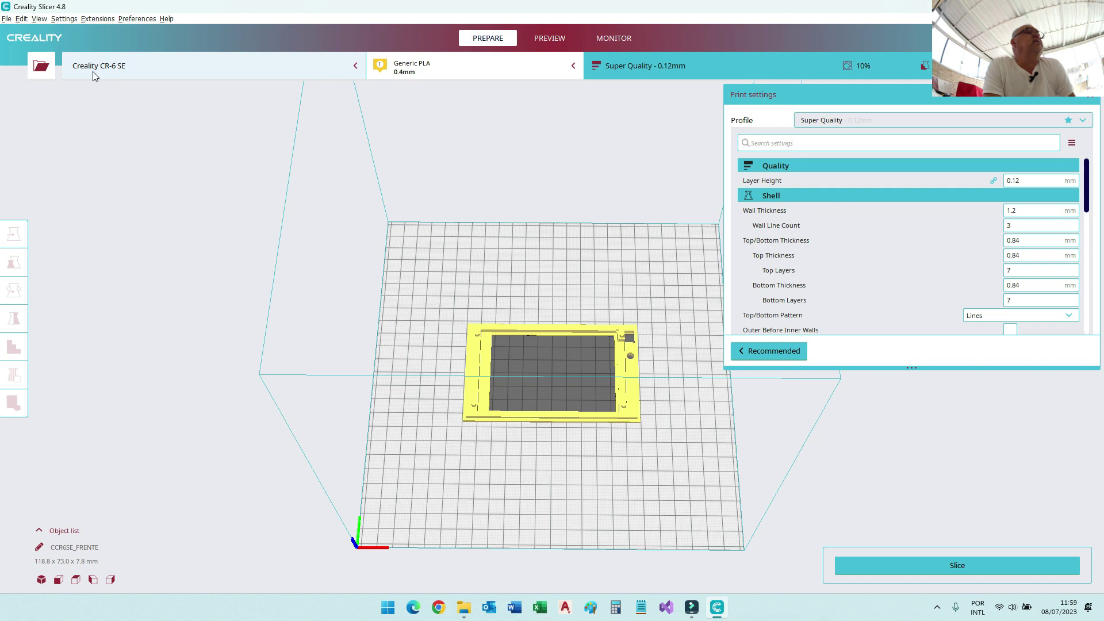
scroll(480, 362, down, 1)
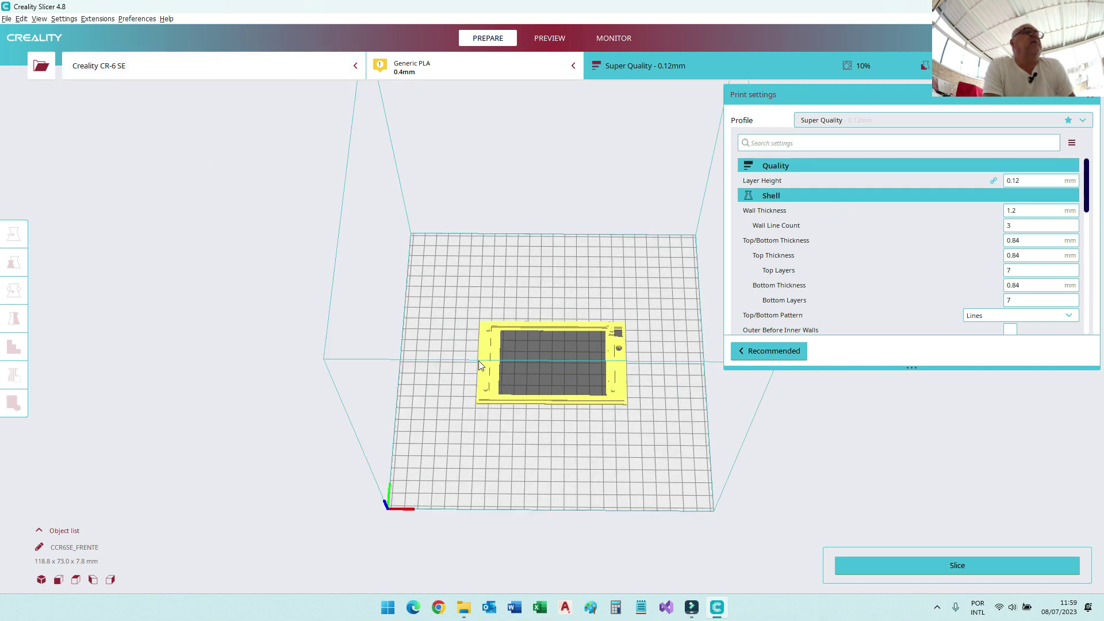
scroll(486, 371, up, 2)
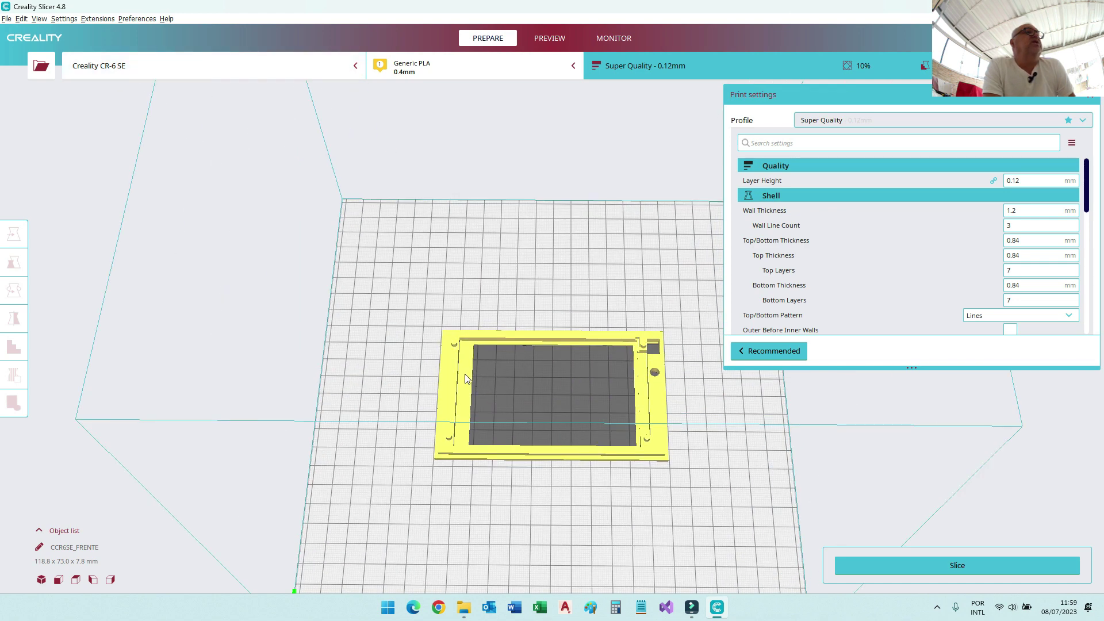
click(467, 378)
drag(602, 393, 503, 374)
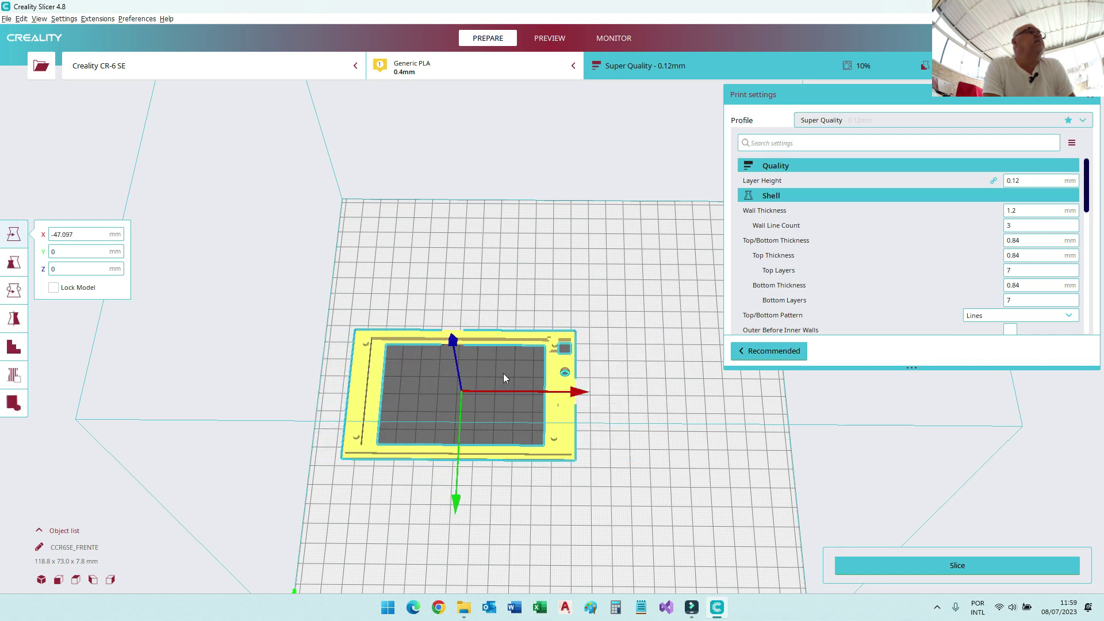
Step: Rotate the front panel 90° clockwise about the vertical axis and move it to about X -64, Y -4.5 mm
click(13, 291)
drag(449, 498, 309, 361)
click(18, 234)
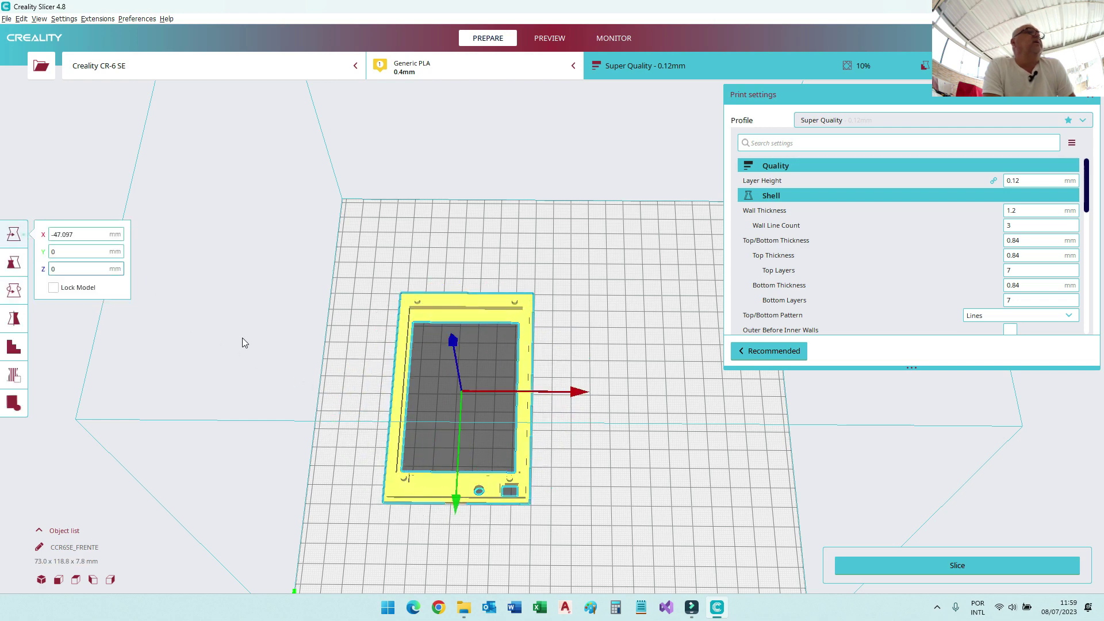
drag(460, 320, 397, 295)
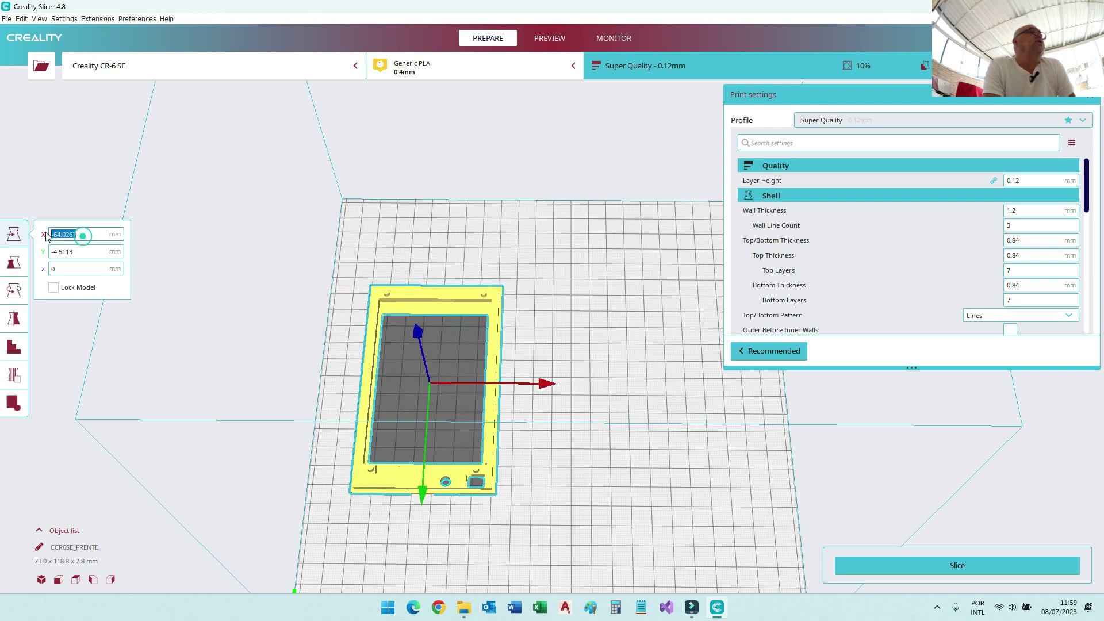
click(66, 235)
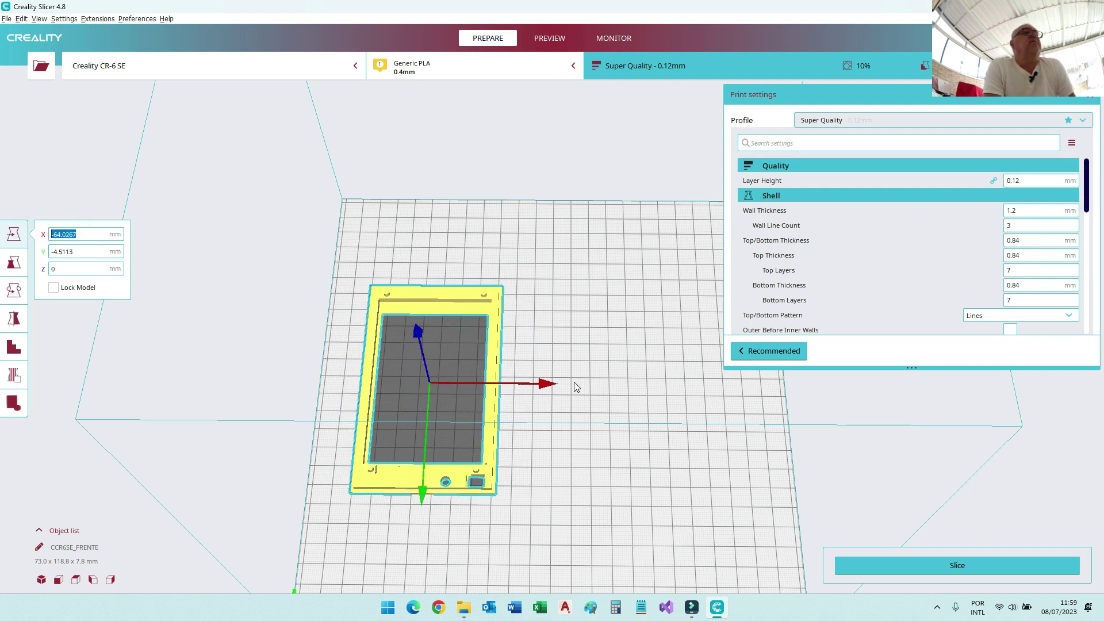
Step: Add BOTTOM.STL from the STL folder to the build plate
click(180, 124)
click(45, 73)
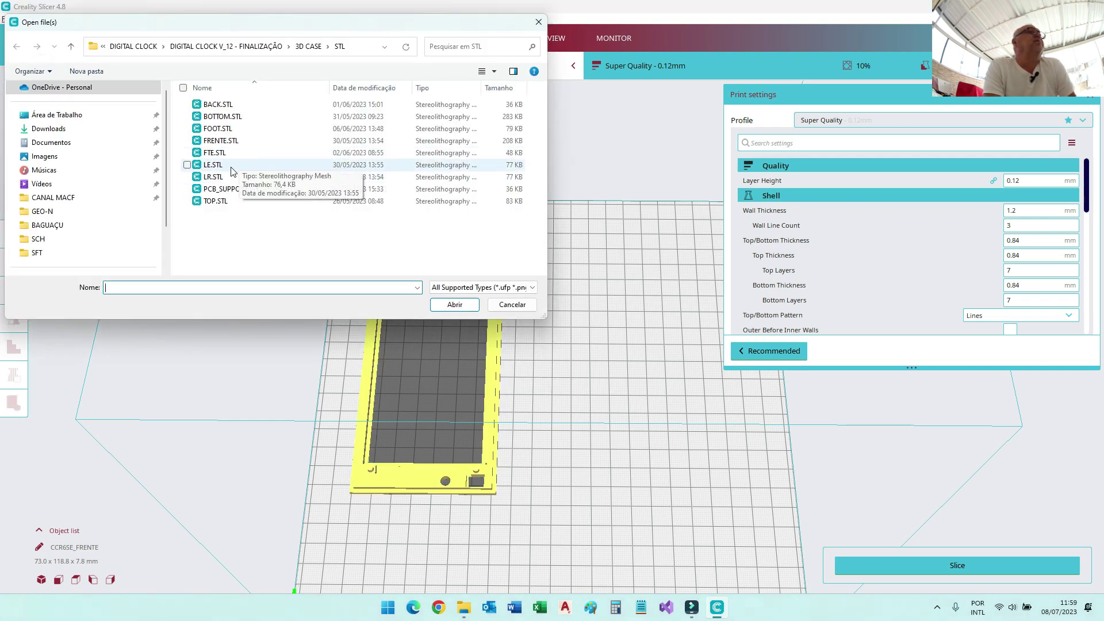
double_click(223, 116)
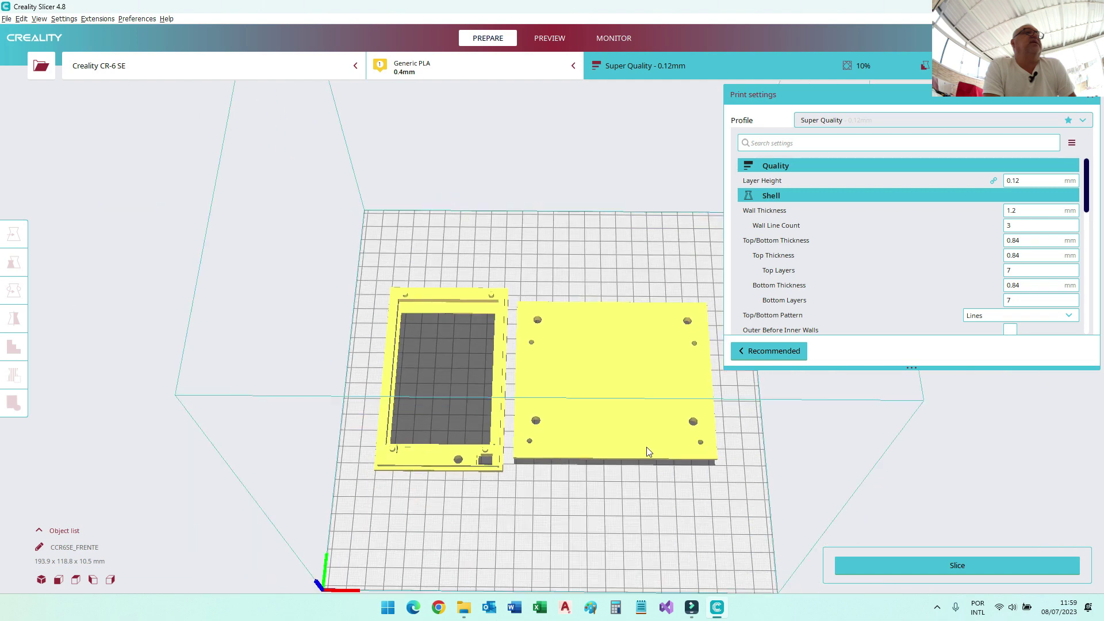
Step: Flip the bottom plate by aligning its upward-facing surface with the build plate, and check from the side how it lies
click(610, 405)
click(14, 290)
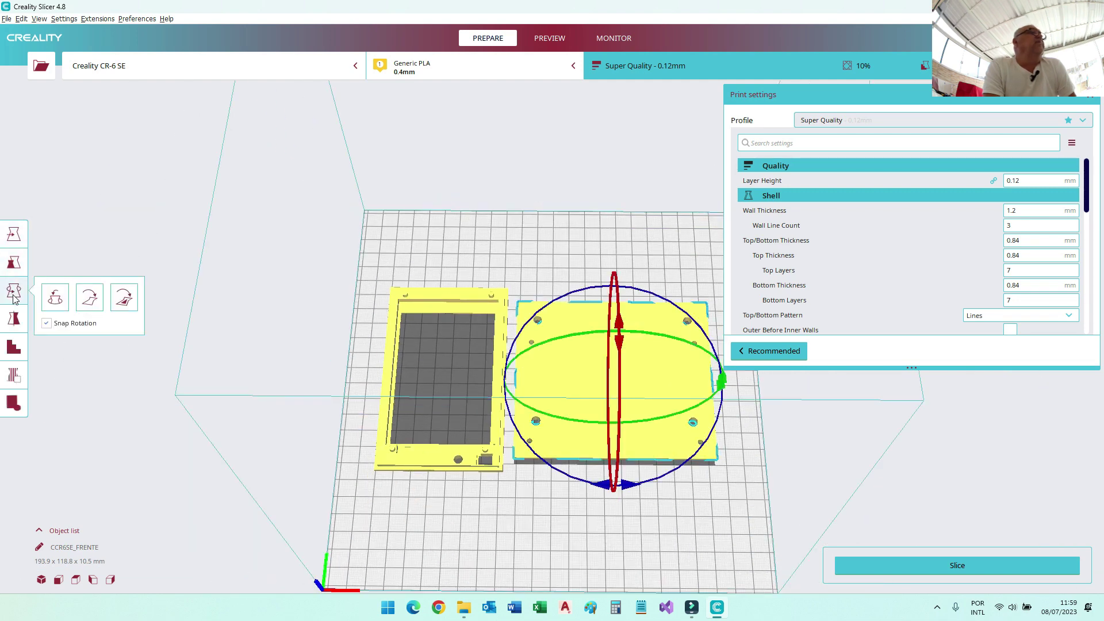
click(132, 299)
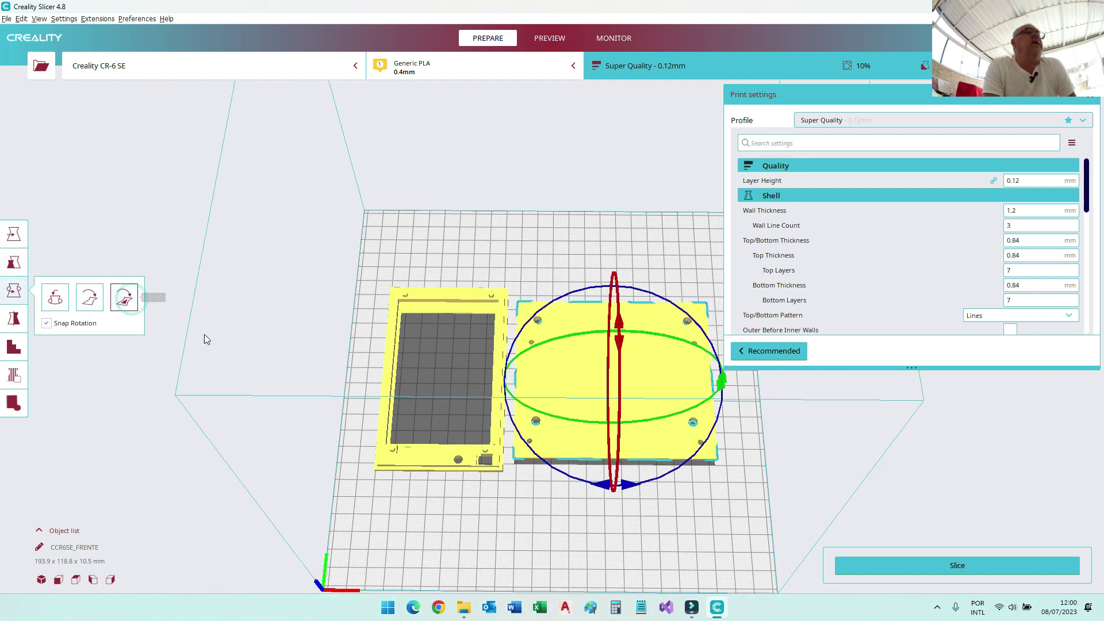
click(597, 390)
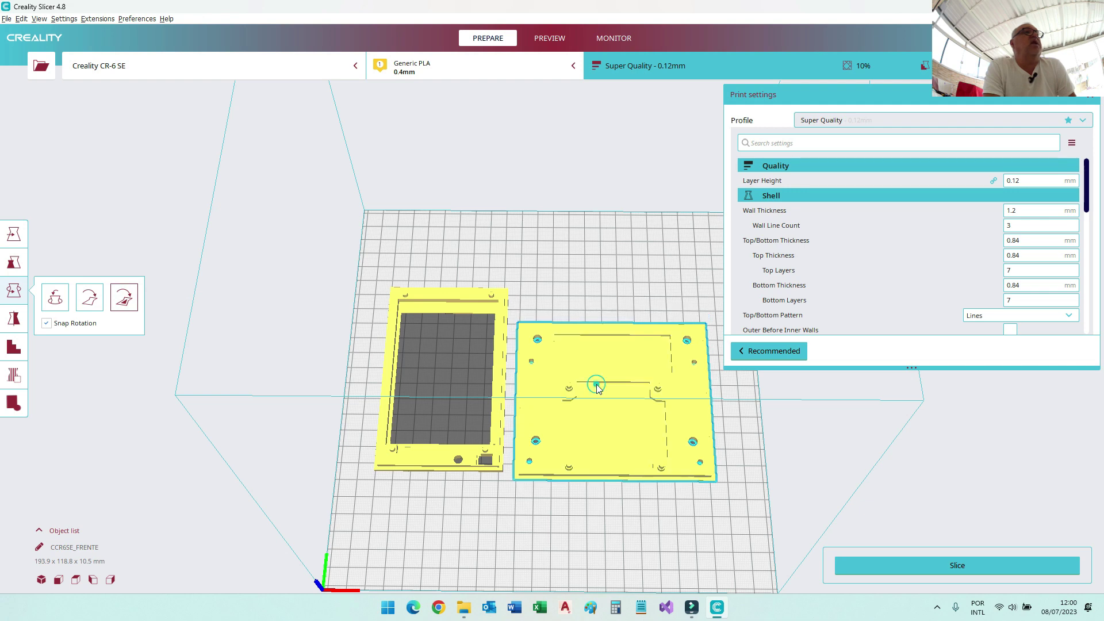
right_drag(610, 458, 586, 356)
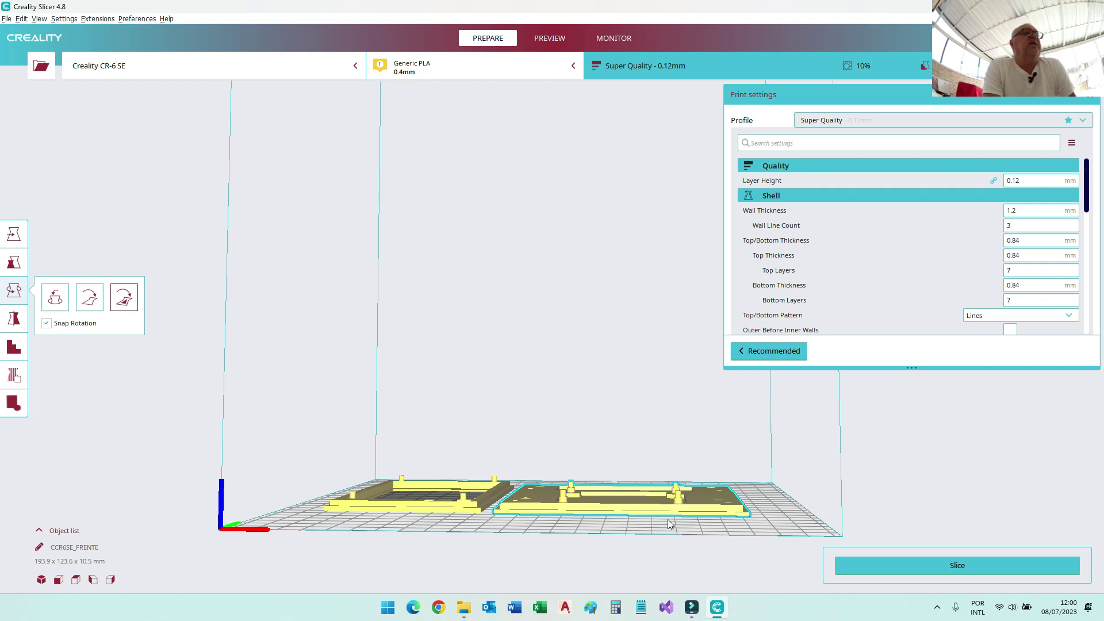
right_drag(668, 523, 649, 537)
click(626, 470)
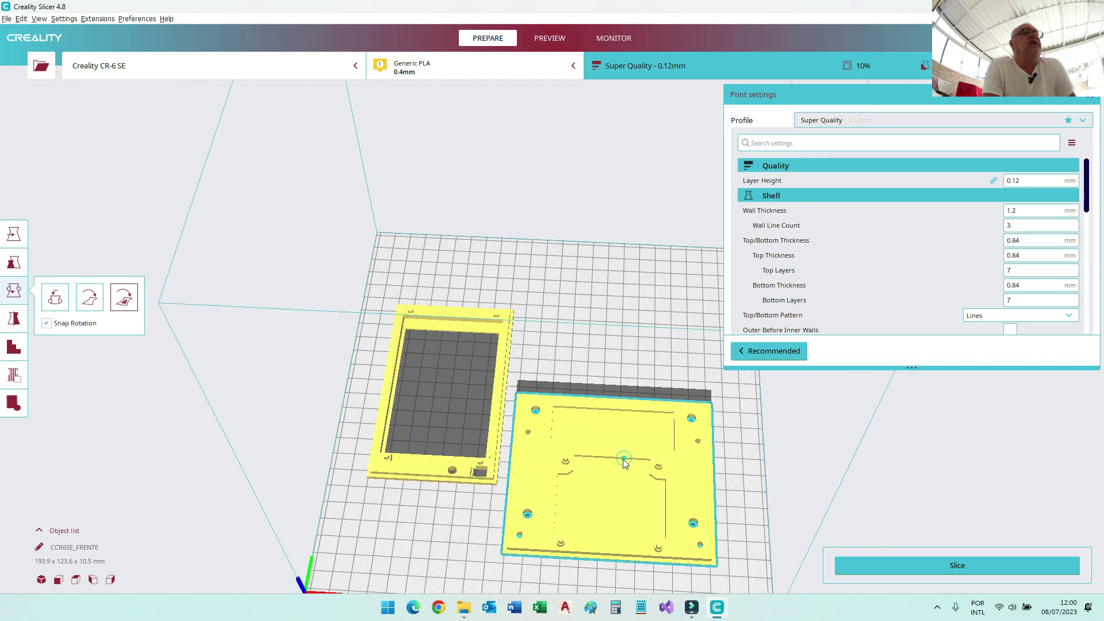
Step: Move the bottom plate beside the front panel, to about X 38, Y -1.4 mm
click(18, 245)
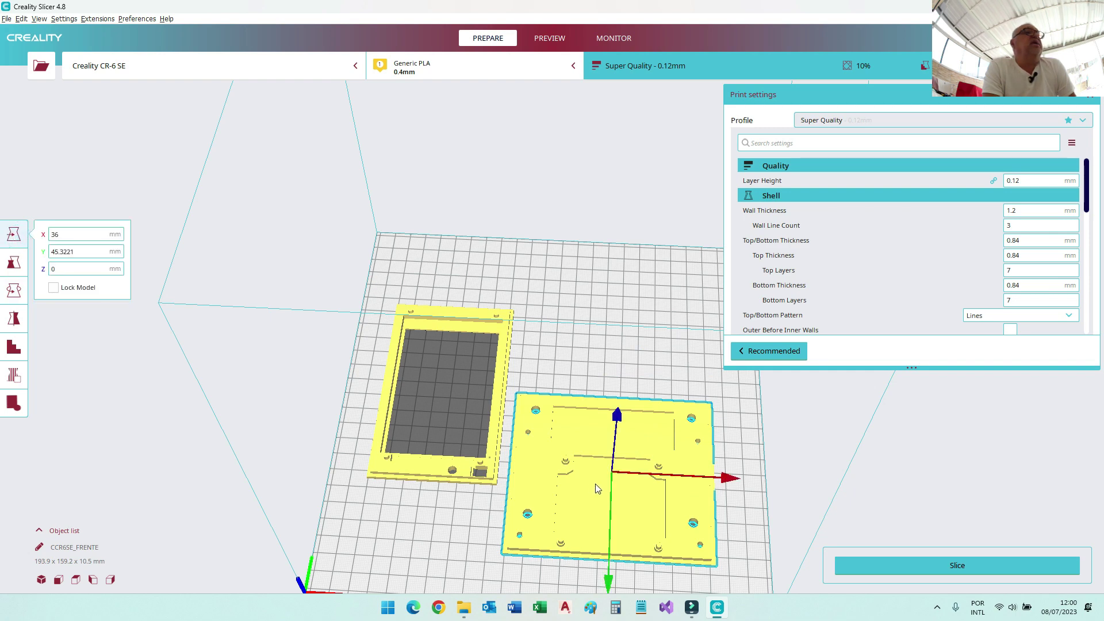
drag(595, 484, 604, 418)
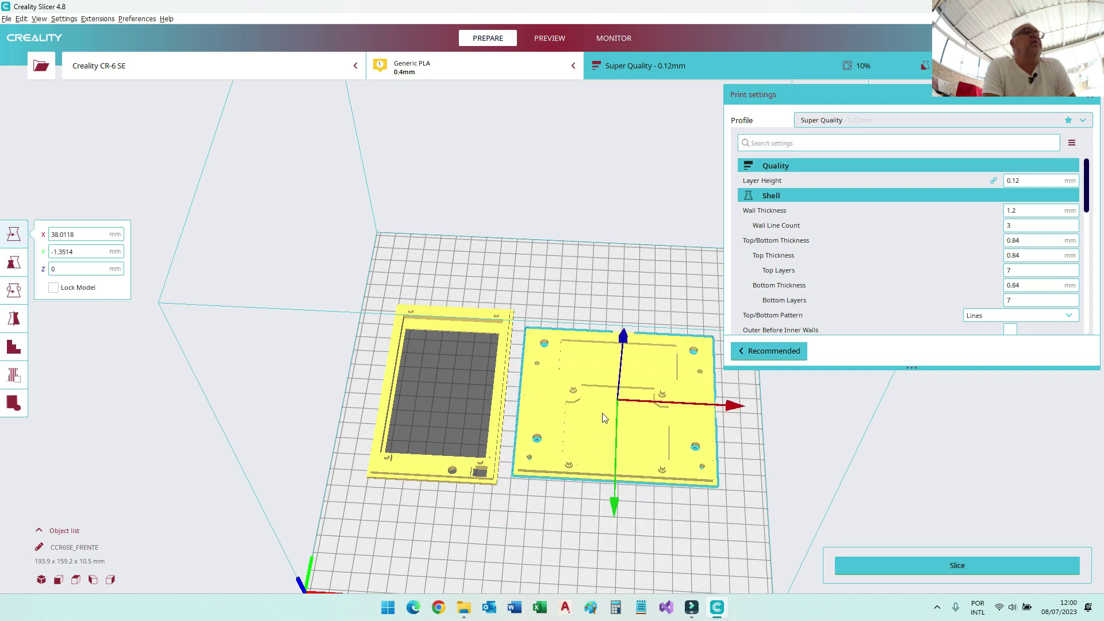
right_drag(570, 528, 524, 538)
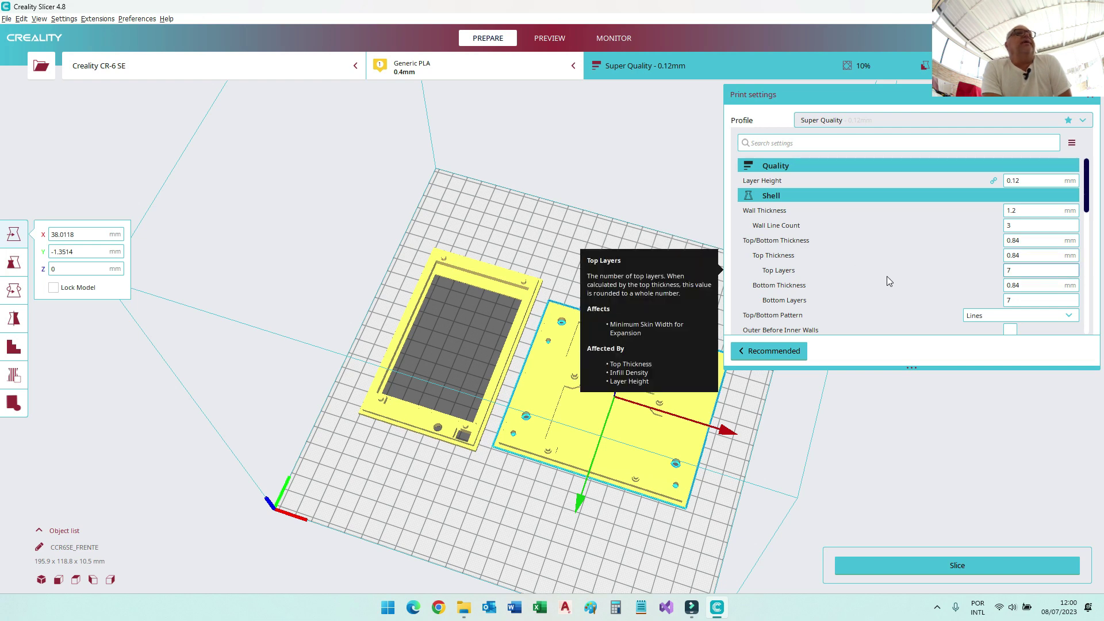
Step: Look through the print settings and choose None as the build plate adhesion type
scroll(883, 280, down, 5)
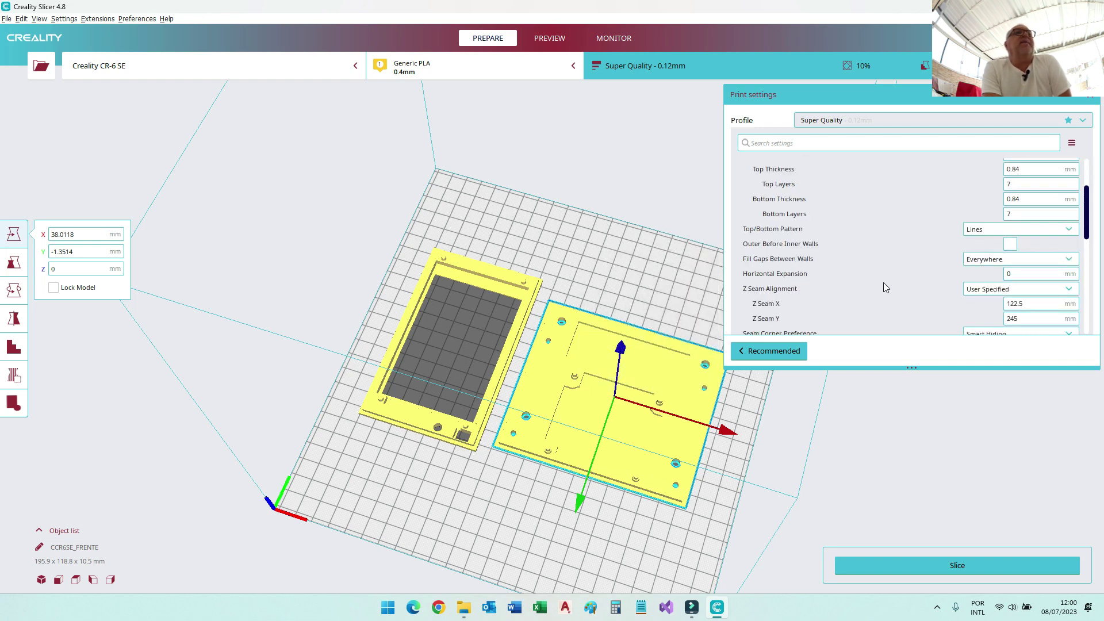
scroll(882, 284, down, 6)
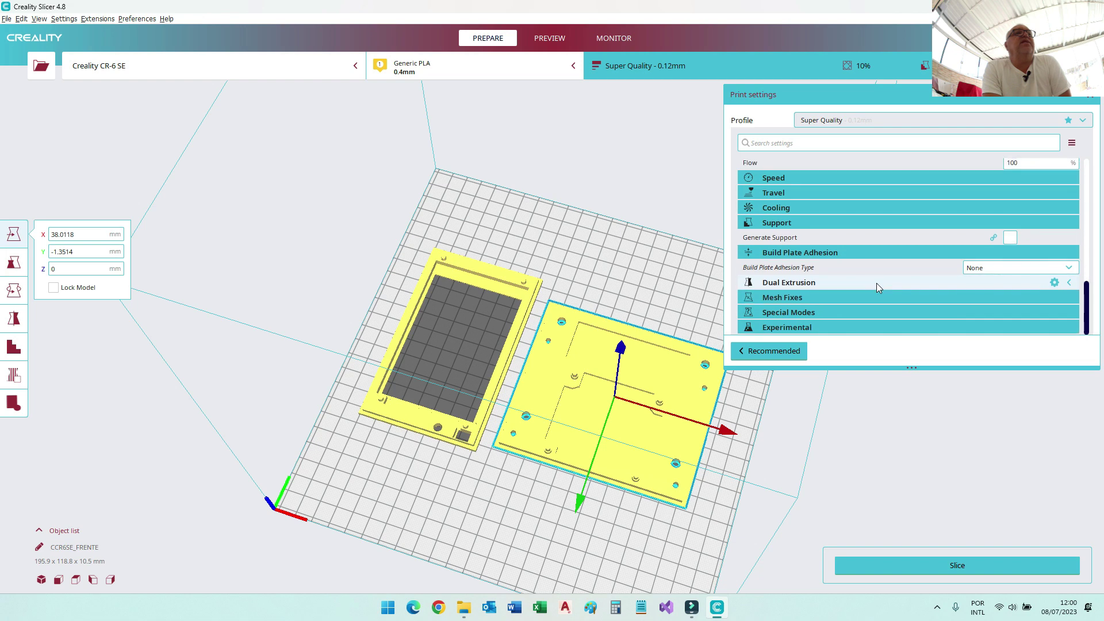
scroll(875, 283, down, 3)
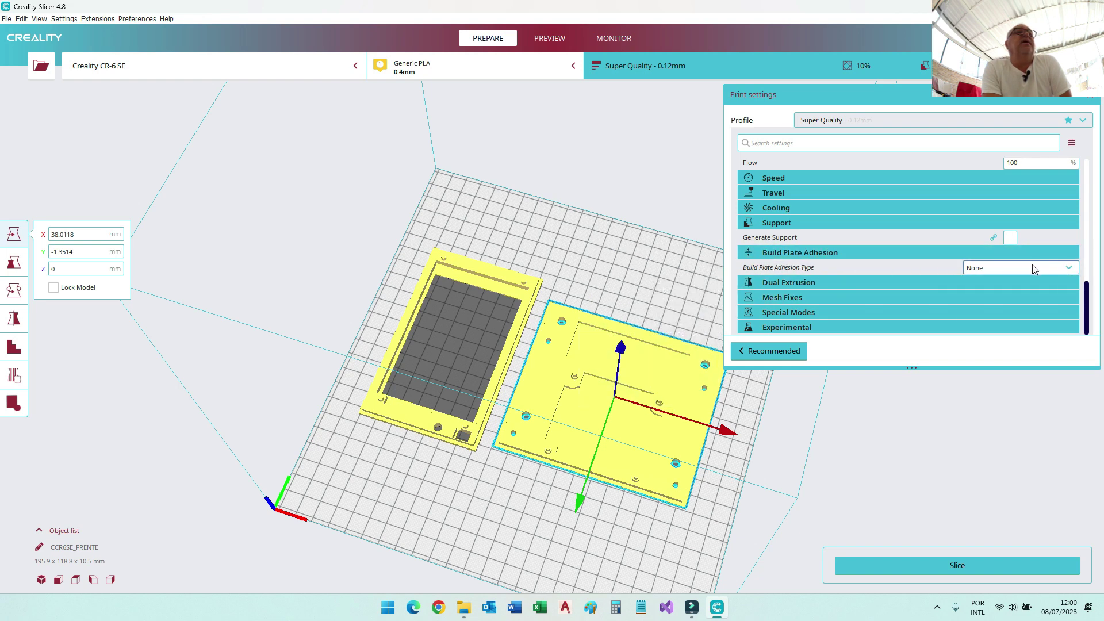
click(1004, 267)
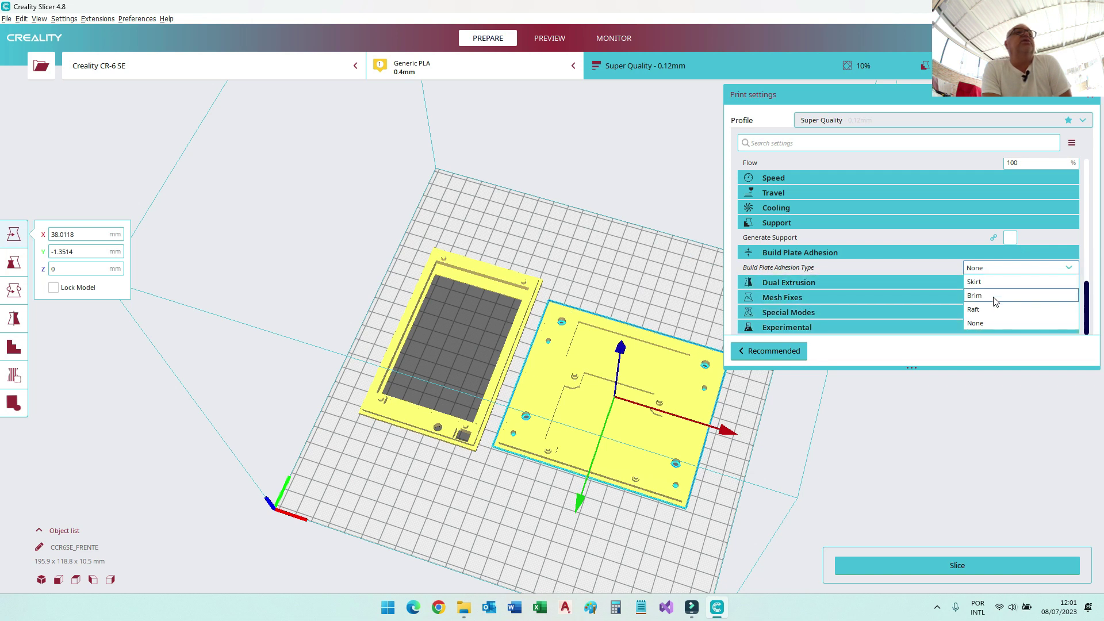
click(981, 320)
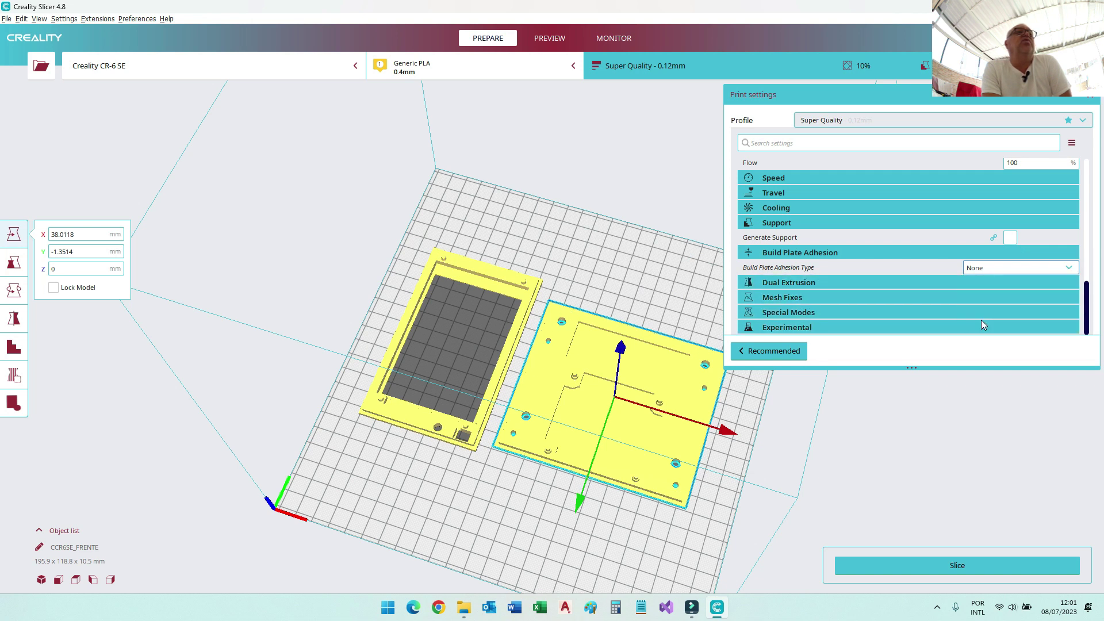
Step: Deselect the bottom plate and close the print settings
click(633, 194)
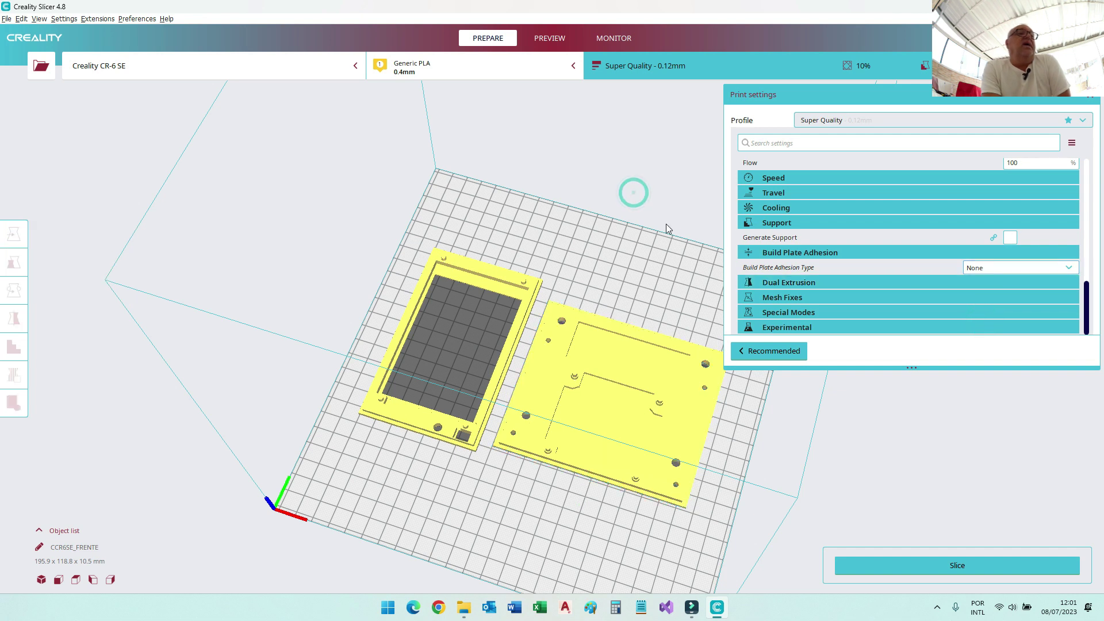
right_click(836, 405)
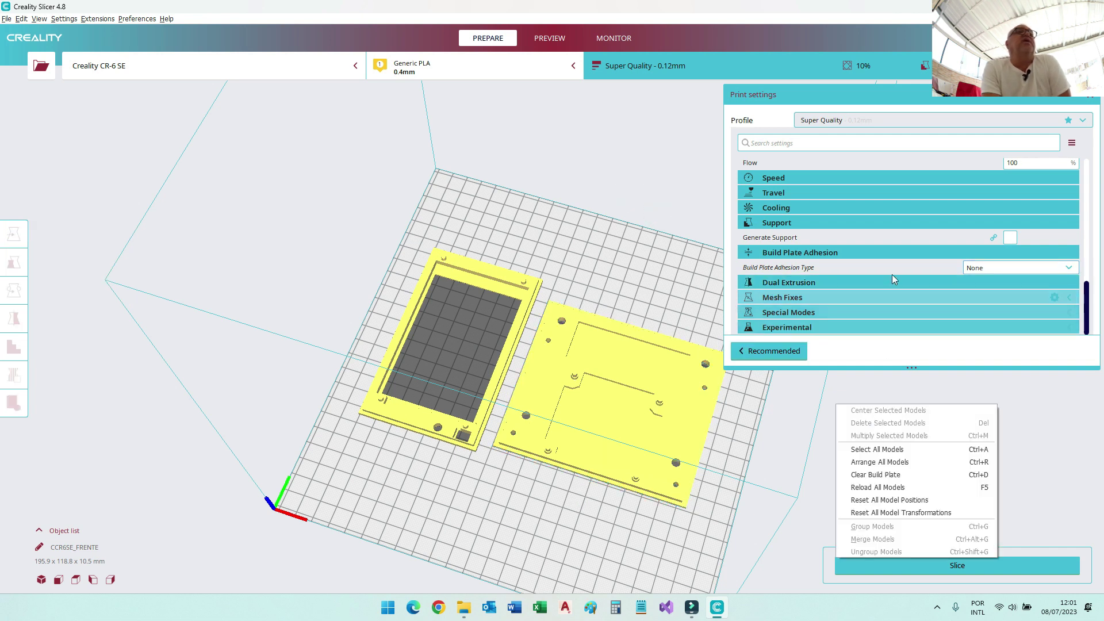
click(628, 257)
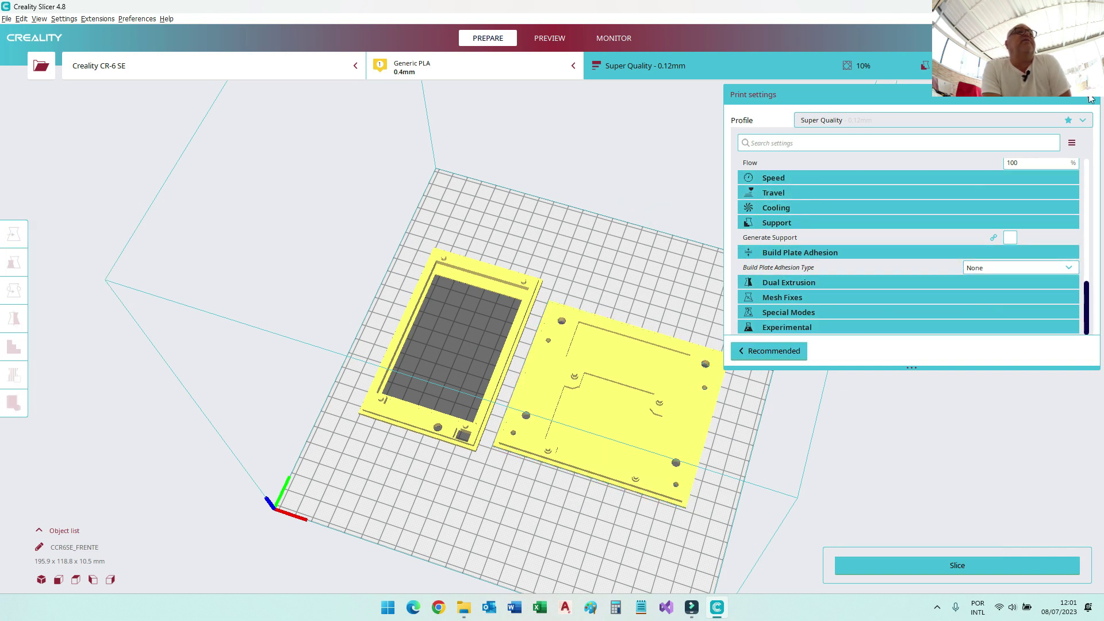
click(628, 257)
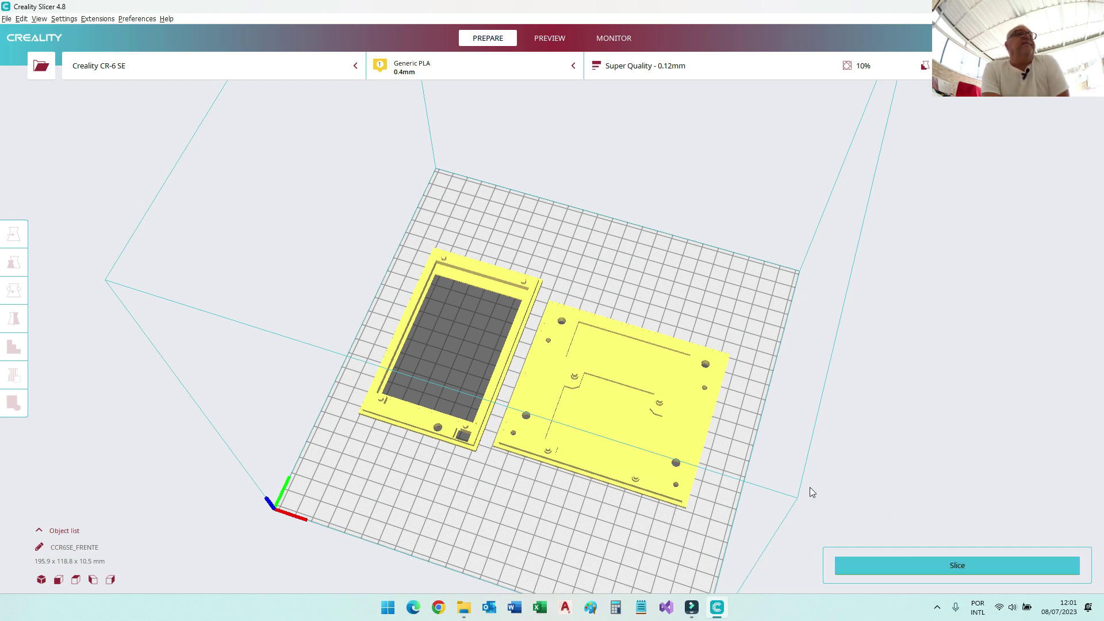
Step: Slice the front and bottom parts and save the result as CCR6SE_FRENTE.gcode in the STL folder
right_drag(811, 490, 761, 469)
click(906, 567)
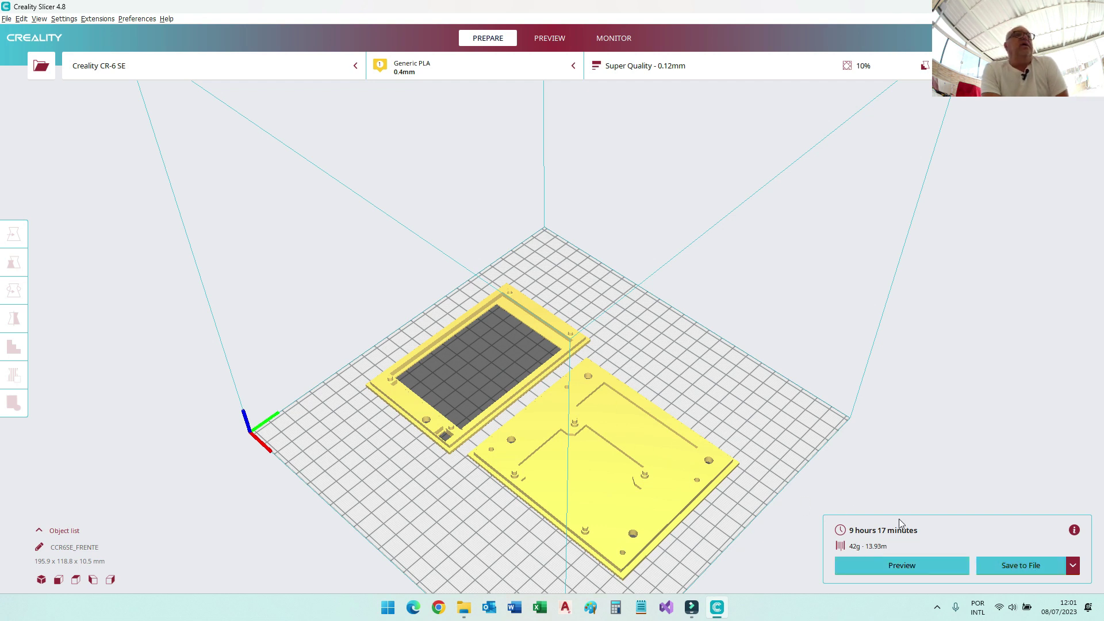
click(1023, 565)
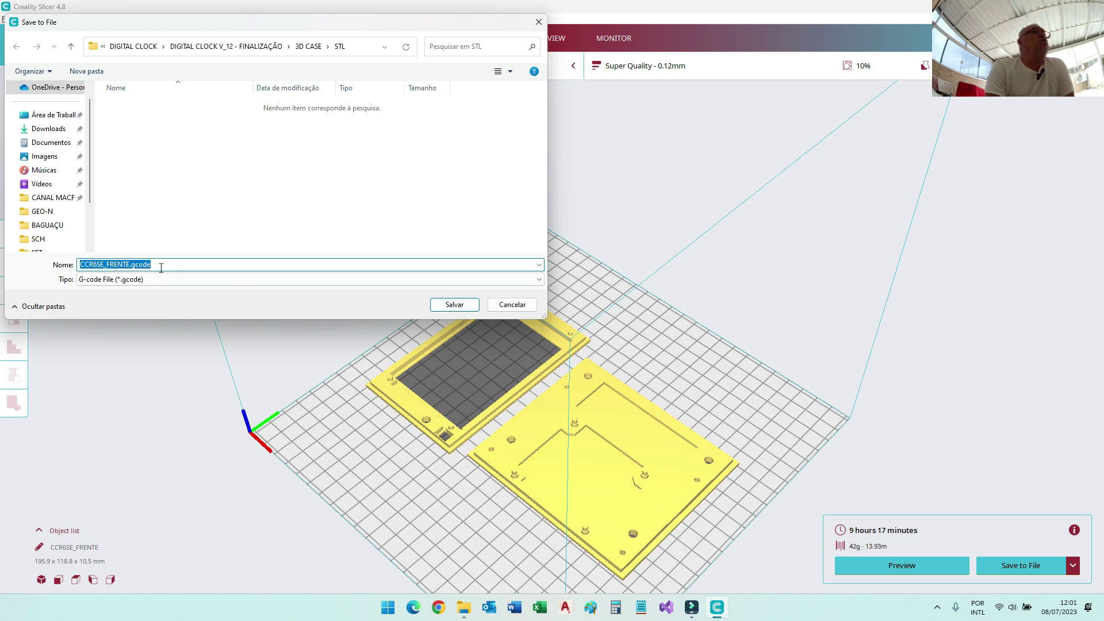
click(454, 304)
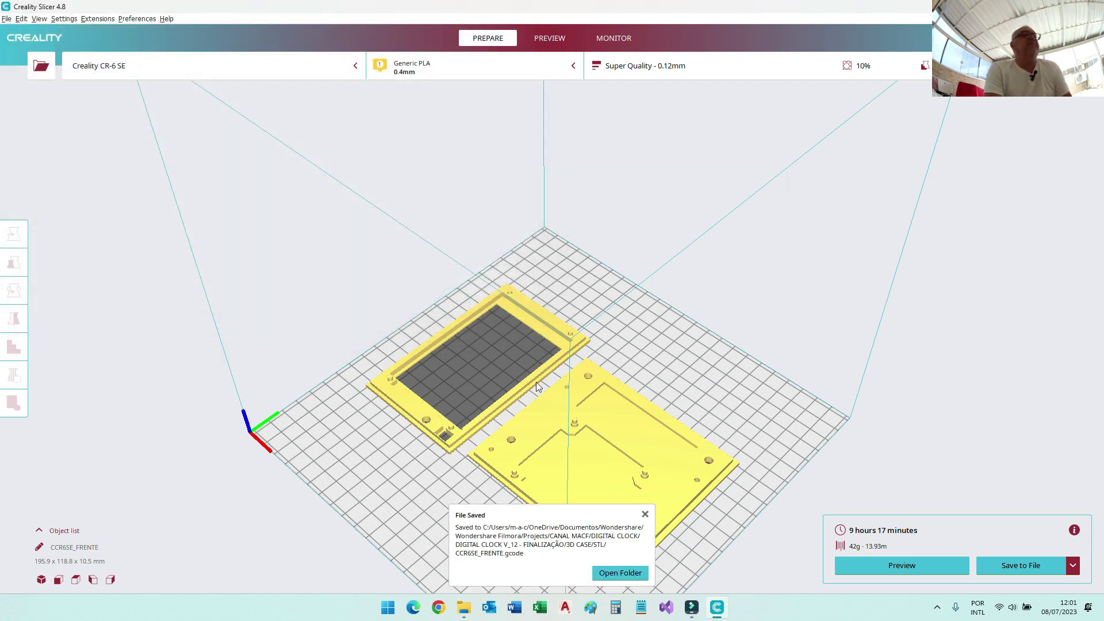
Step: Open the saved CCR6SE_FRENTE.gcode from its folder in Bloco de notas, just once, and maximize the window
click(620, 573)
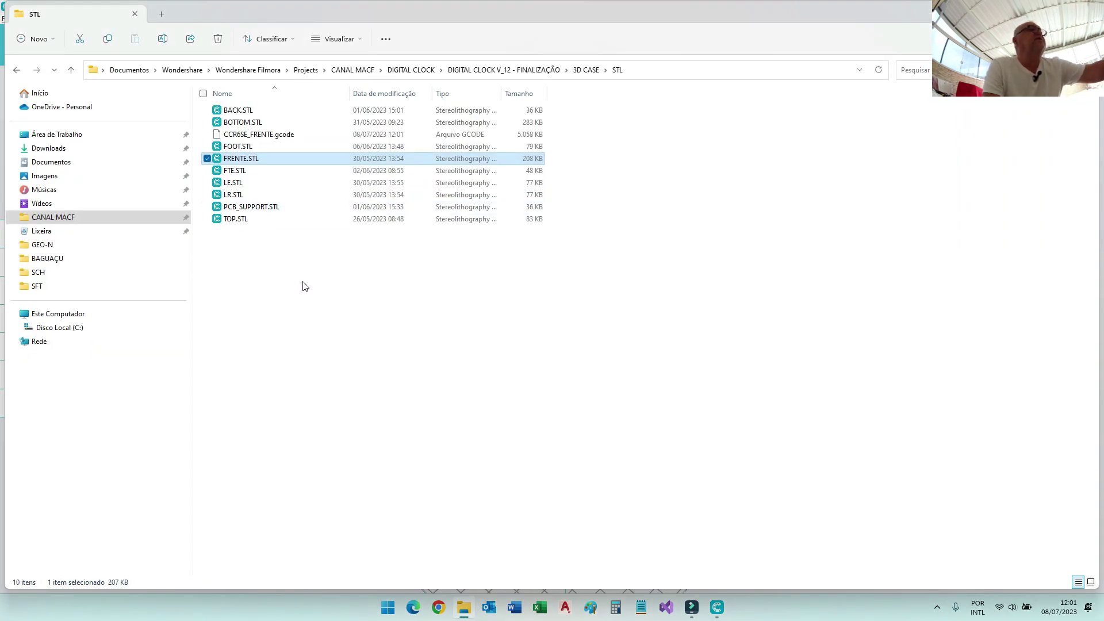
click(261, 137)
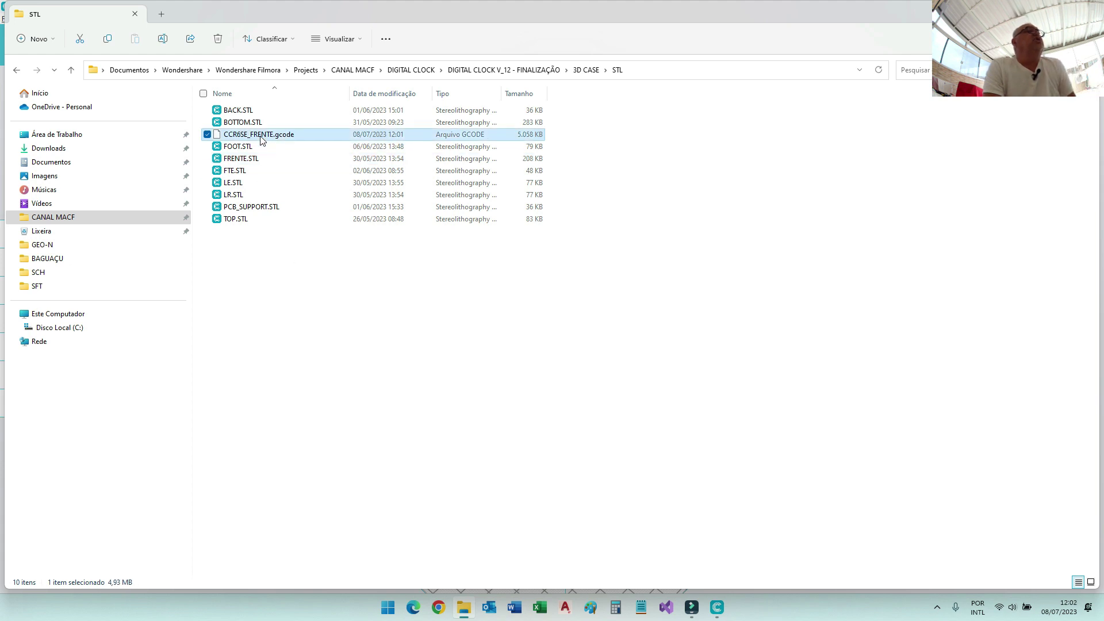
key(Return)
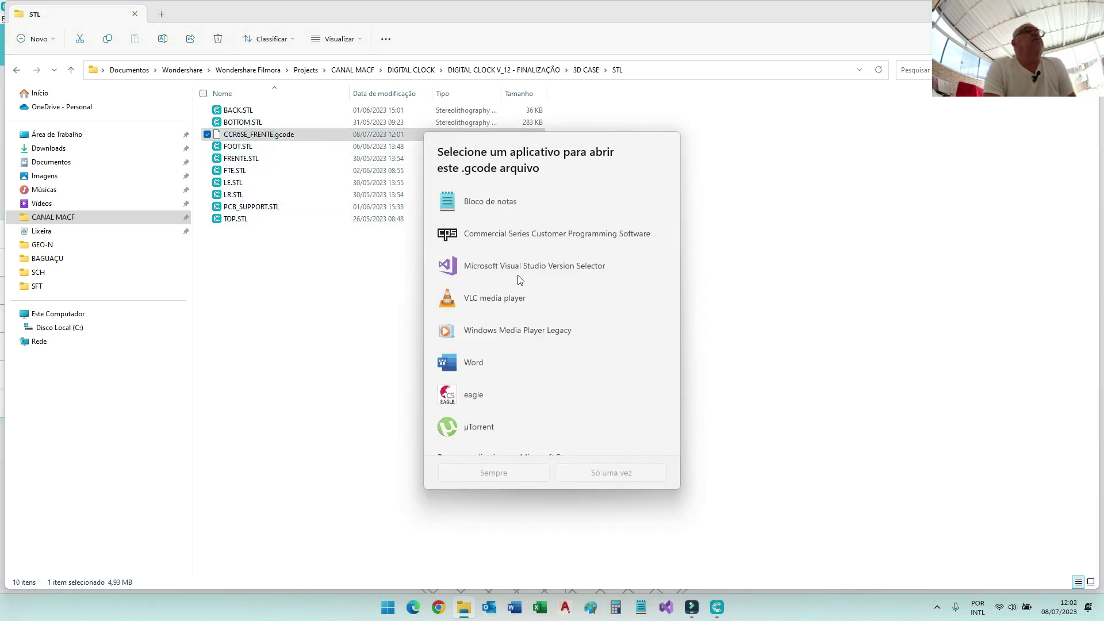
click(497, 205)
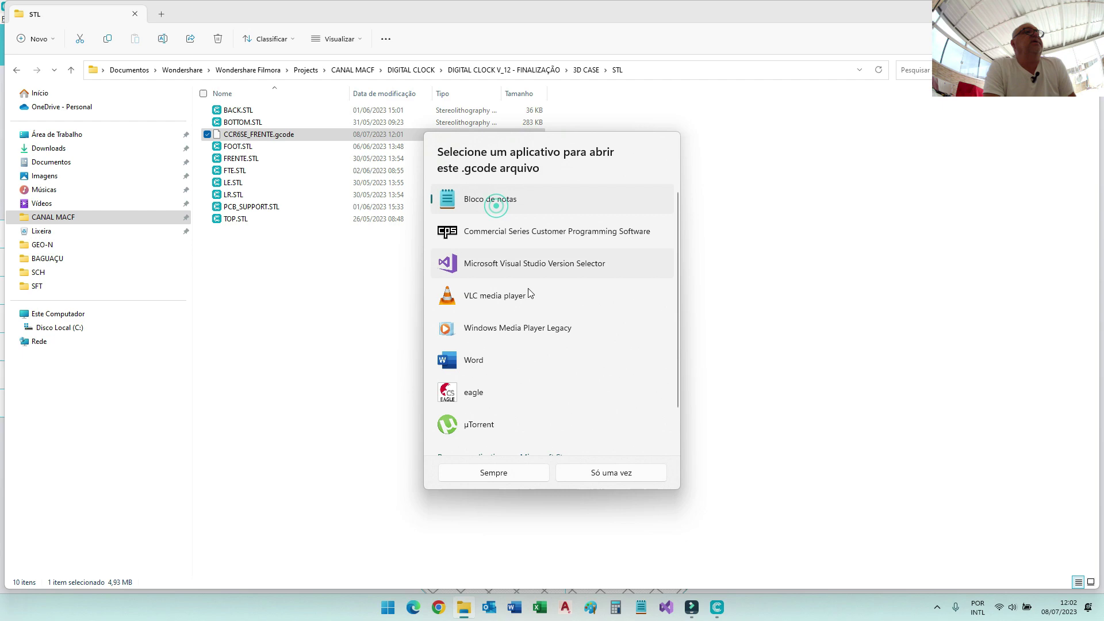
click(617, 472)
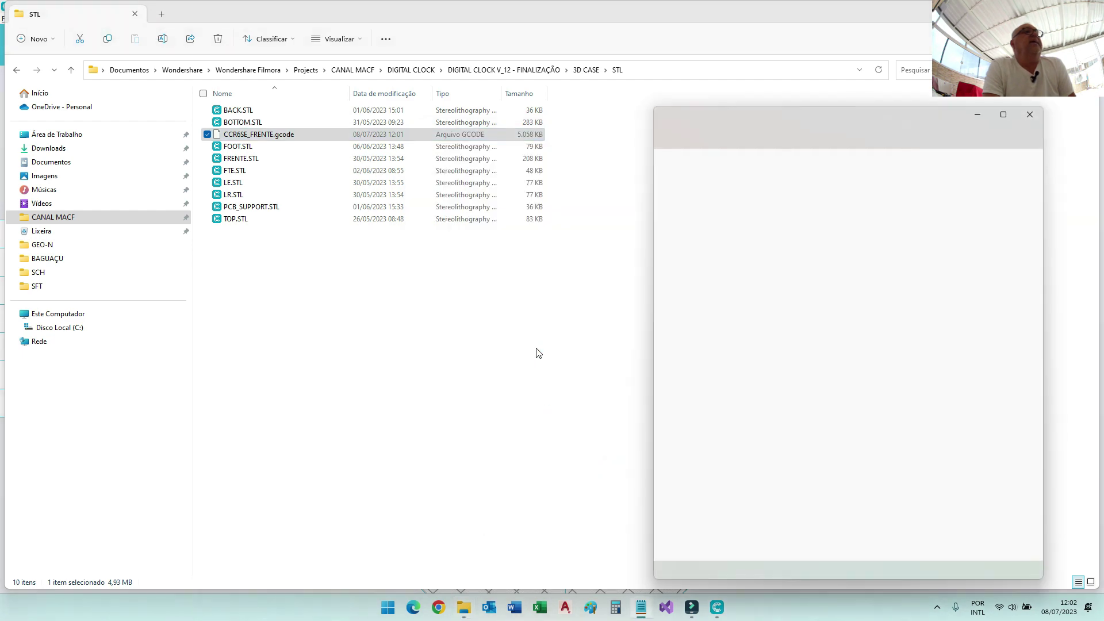
click(1003, 114)
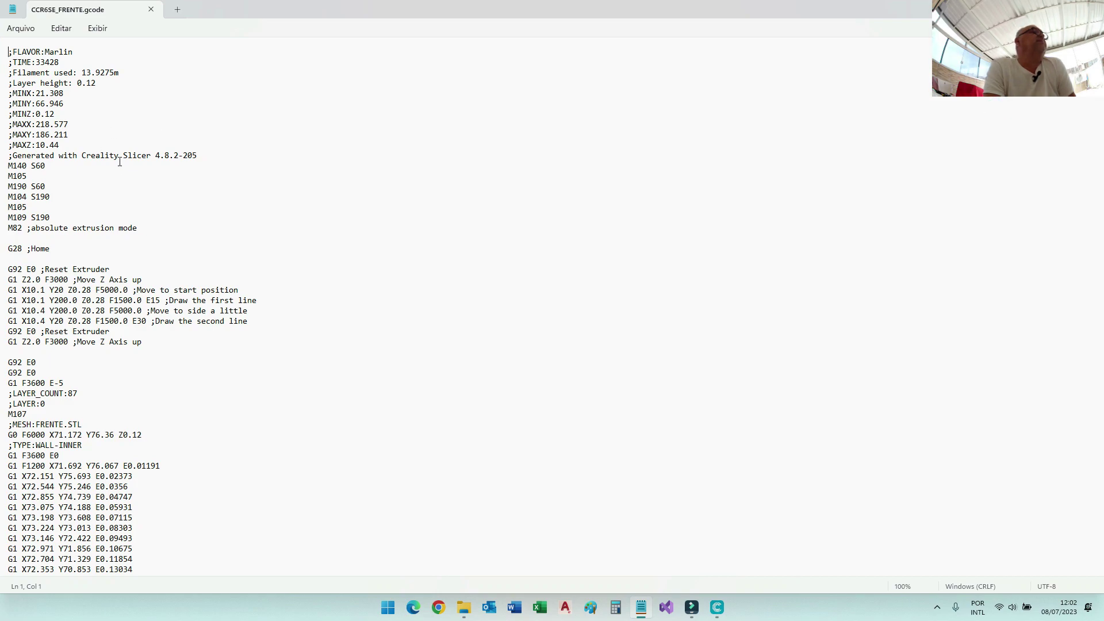
Step: Examine the G-code from the header through the movement commands, and return to the STL folder
scroll(86, 204, down, 20)
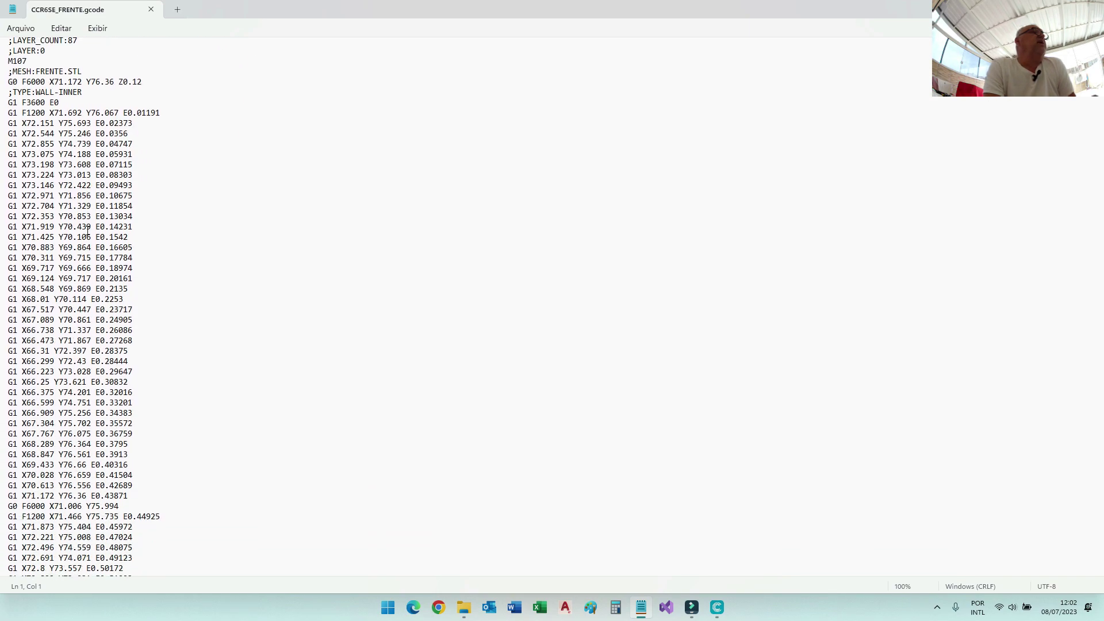
scroll(86, 250, down, 20)
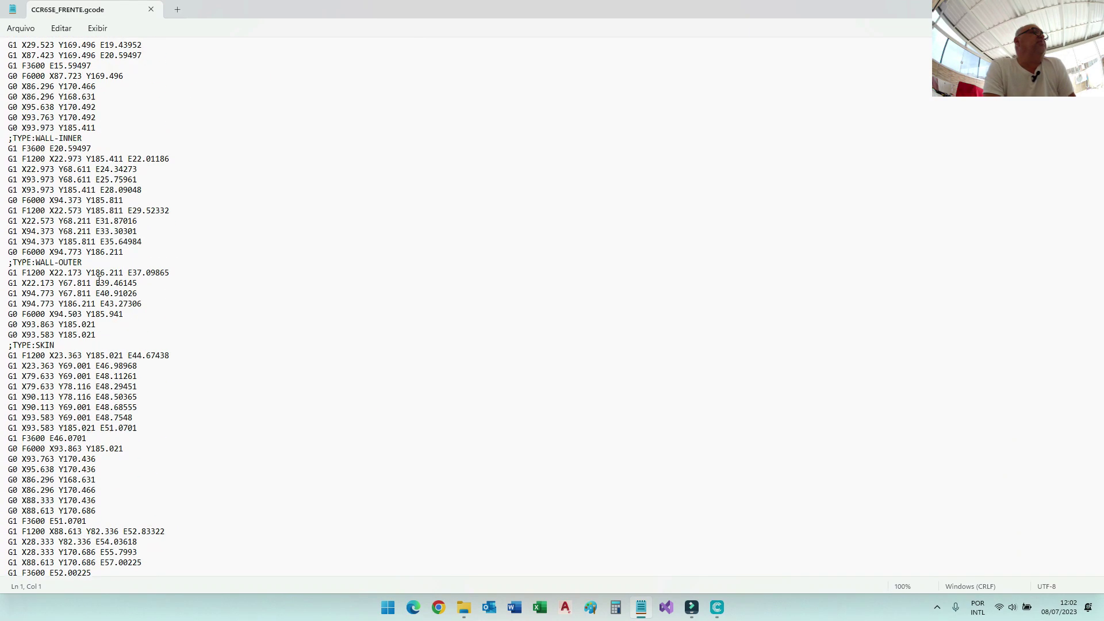
scroll(99, 287, down, 20)
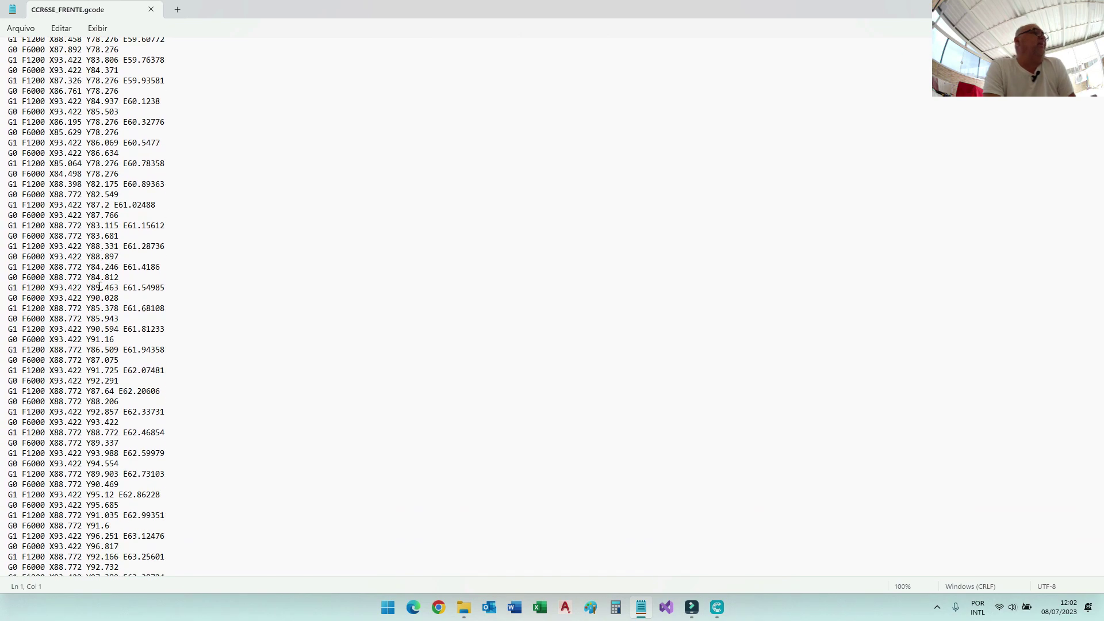
scroll(101, 289, down, 20)
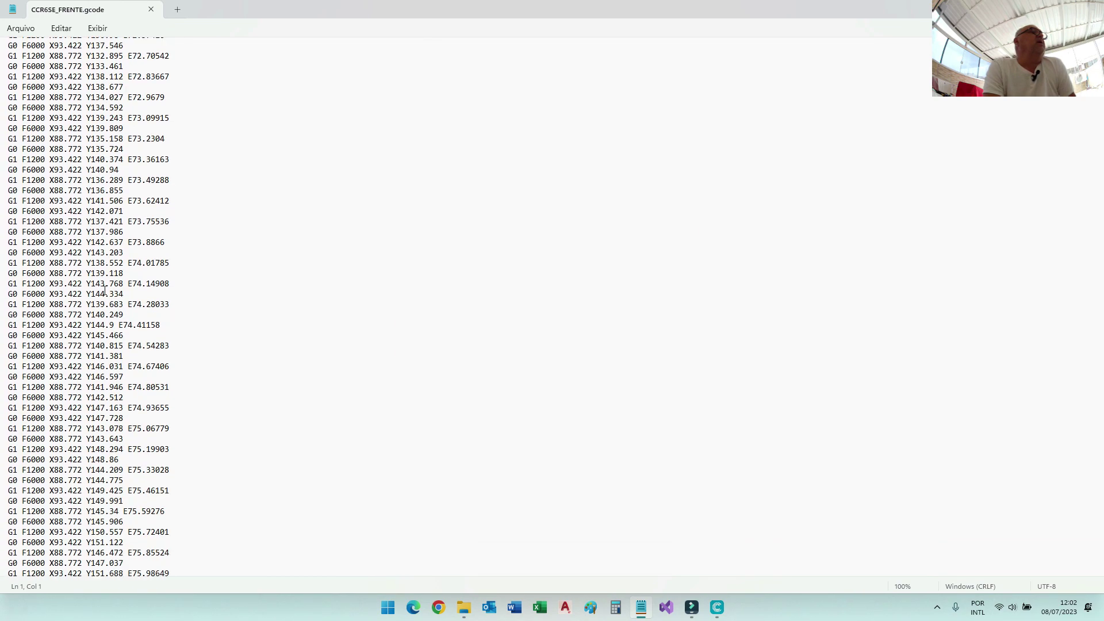
scroll(107, 294, down, 20)
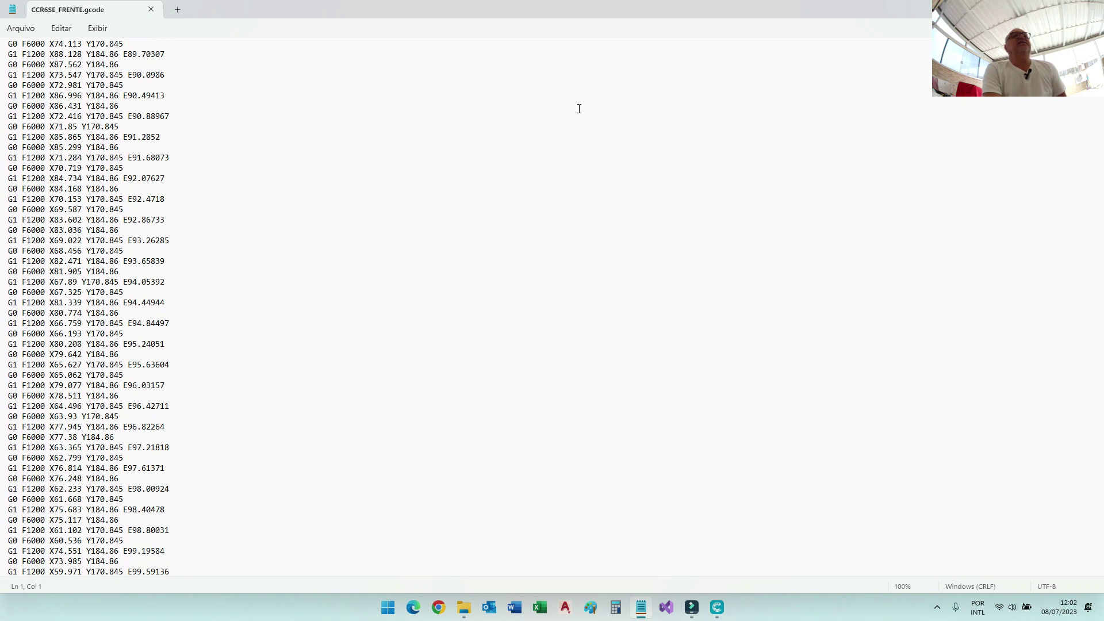
key(alt+Tab)
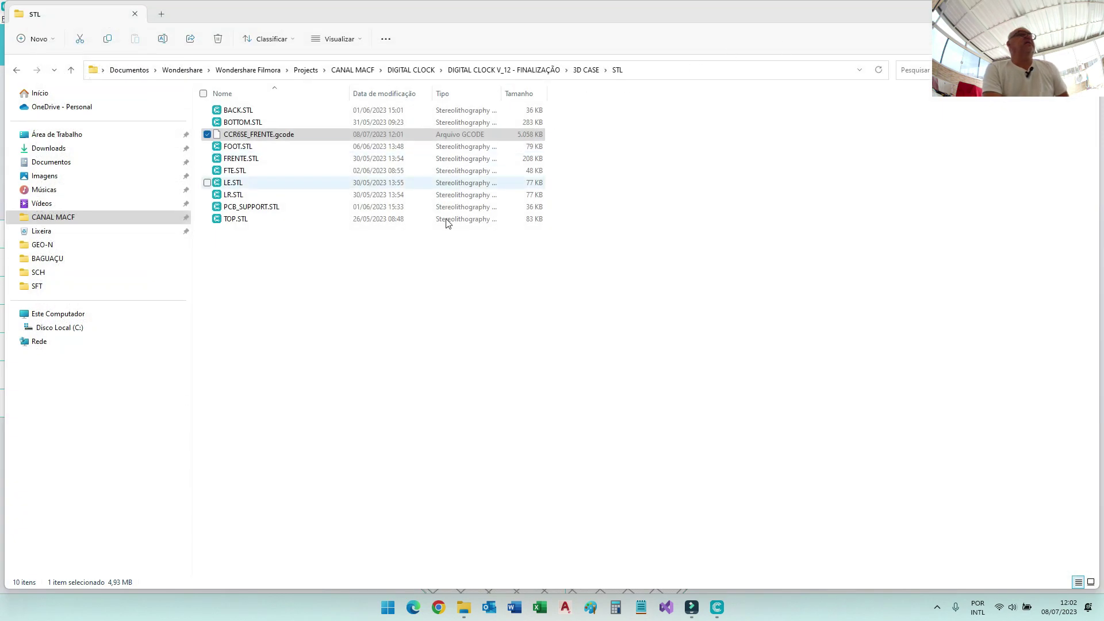
Step: Delete CCR6SE_FRENTE.gcode from the STL folder and go up to the 3D CASE folder
click(364, 342)
click(308, 136)
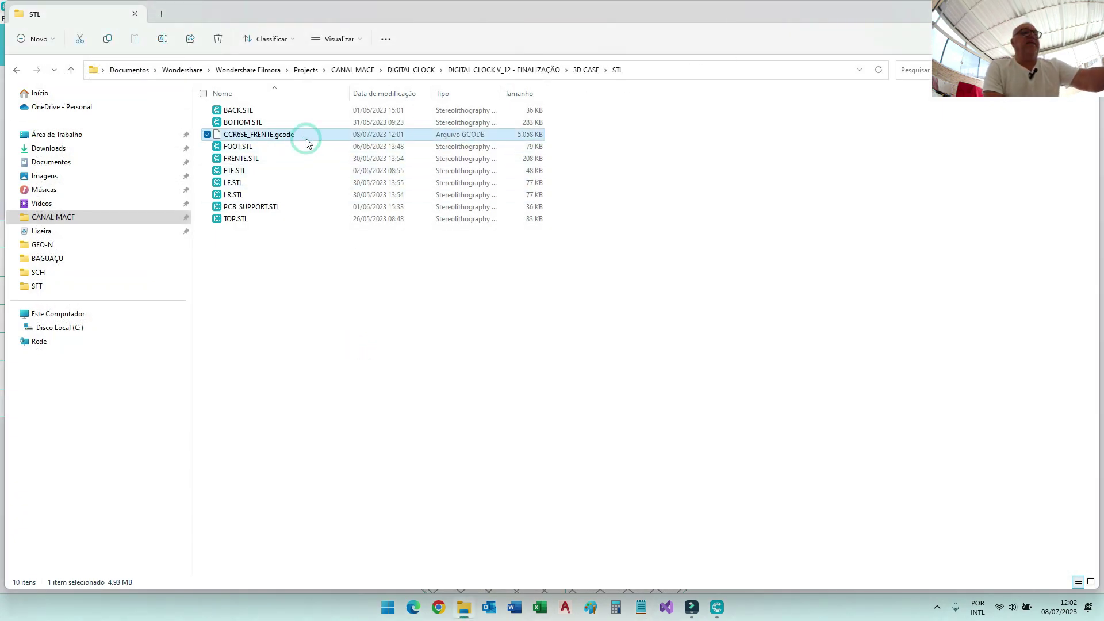
key(Delete)
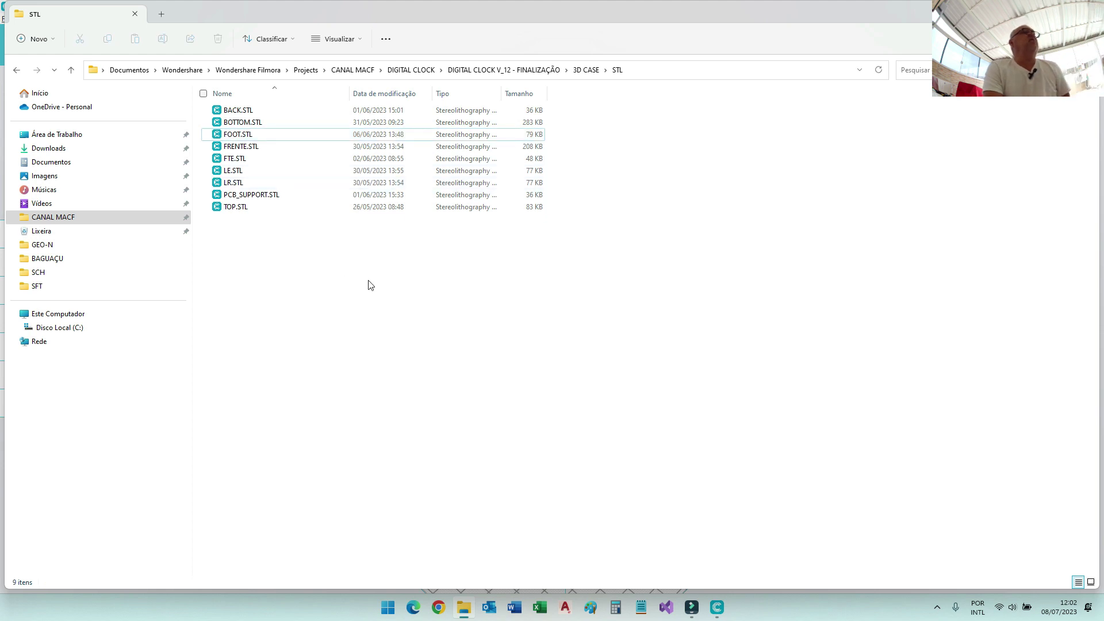
click(75, 72)
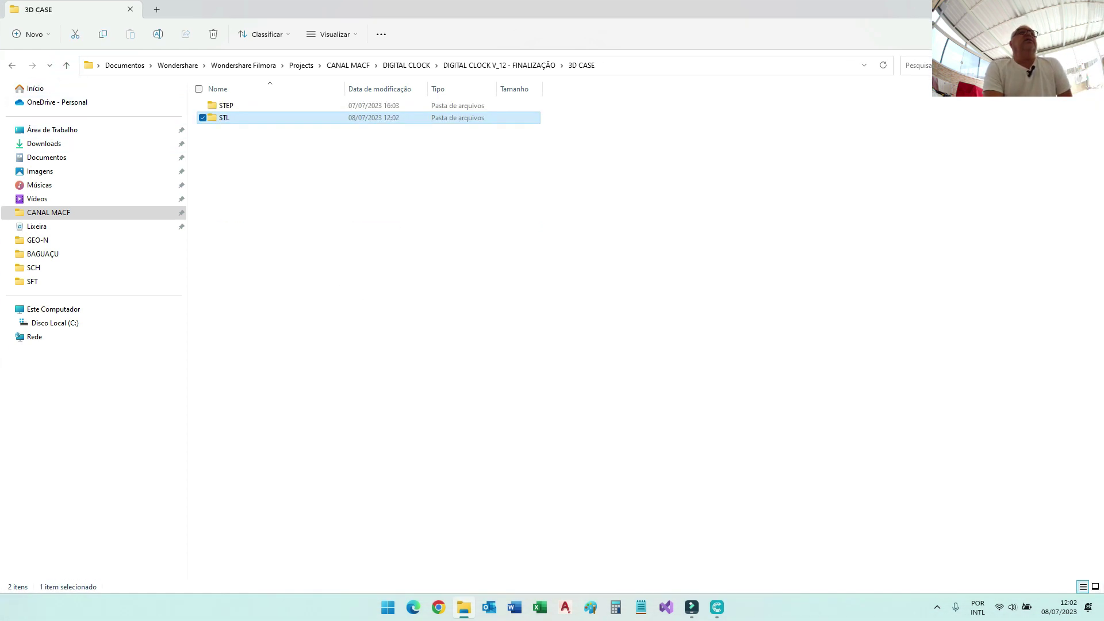
Step: Switch back to Creality Slicer, view the arranged parts from above once more, and close the program
key(alt+Tab)
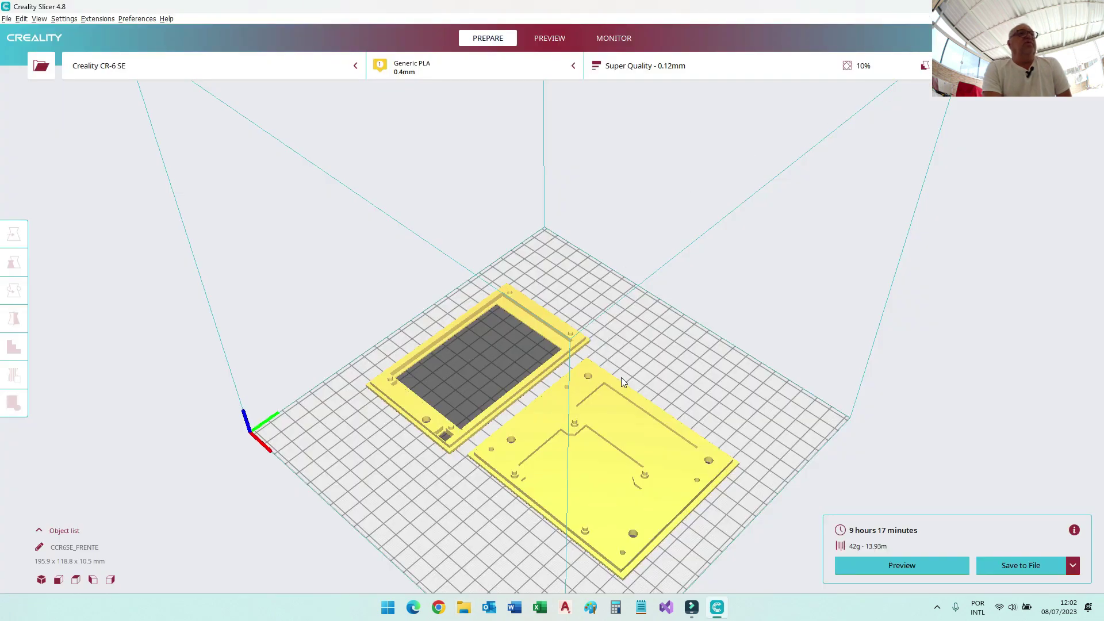
right_drag(628, 340, 701, 351)
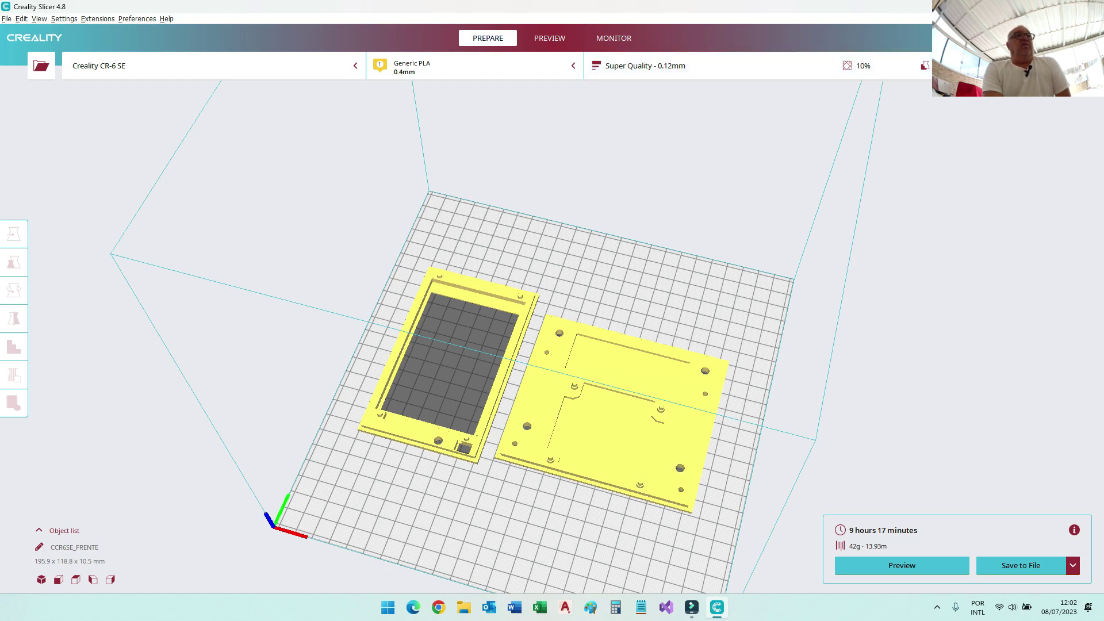
click(1090, 6)
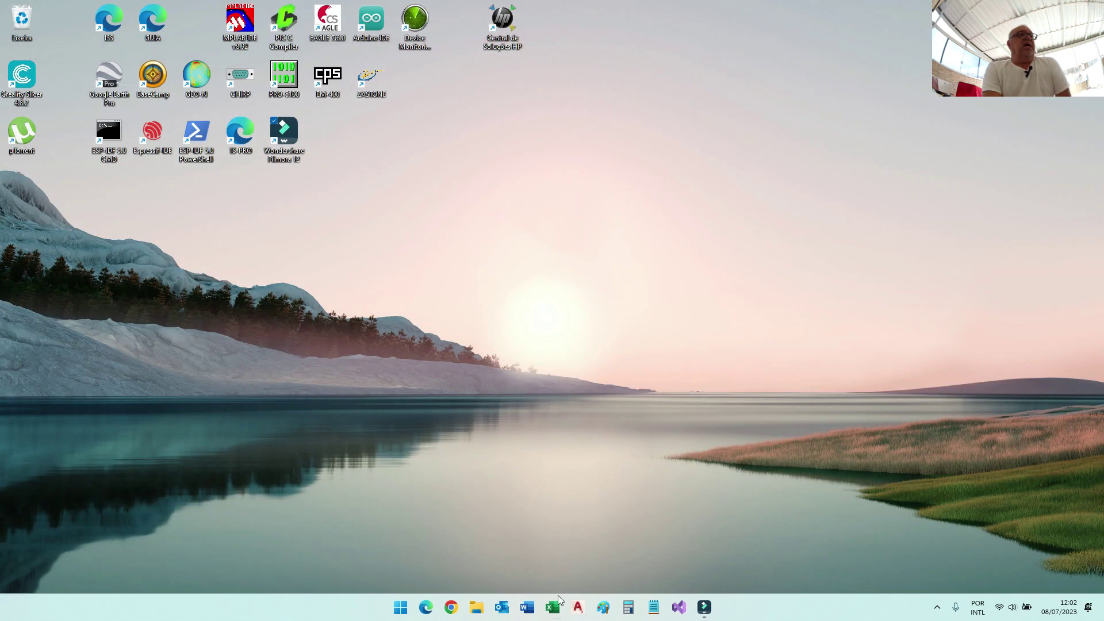
Step: Open BOM.xlsx from the BOM folder of CANAL MACF > DIGITAL CLOCK > DIGITAL CLOCK V_12 - FINALIZAÇÃO
click(476, 607)
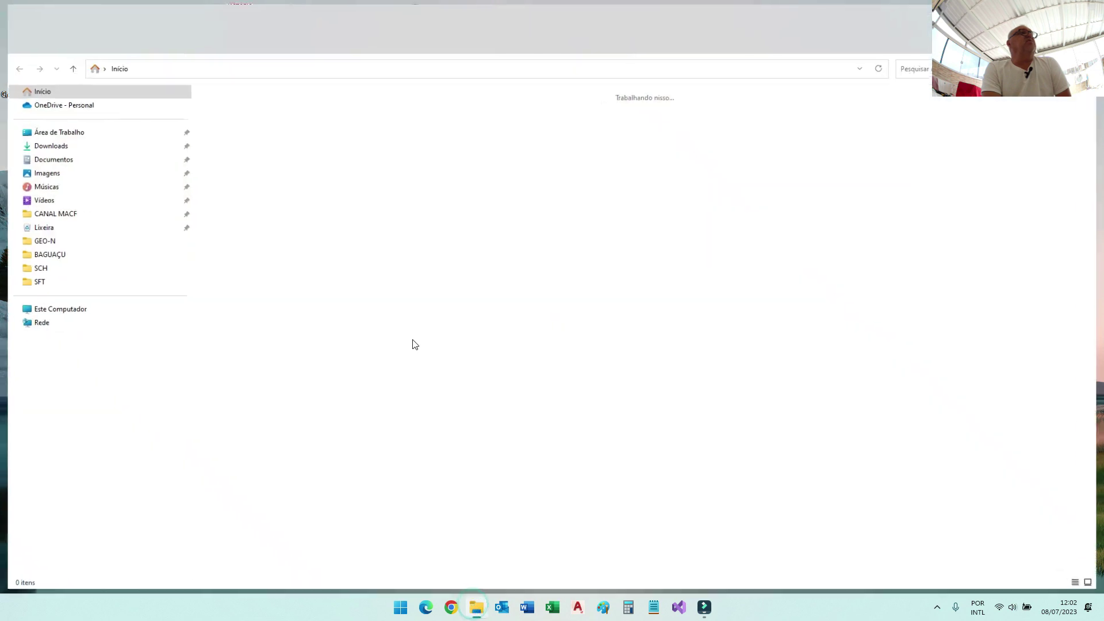
click(92, 214)
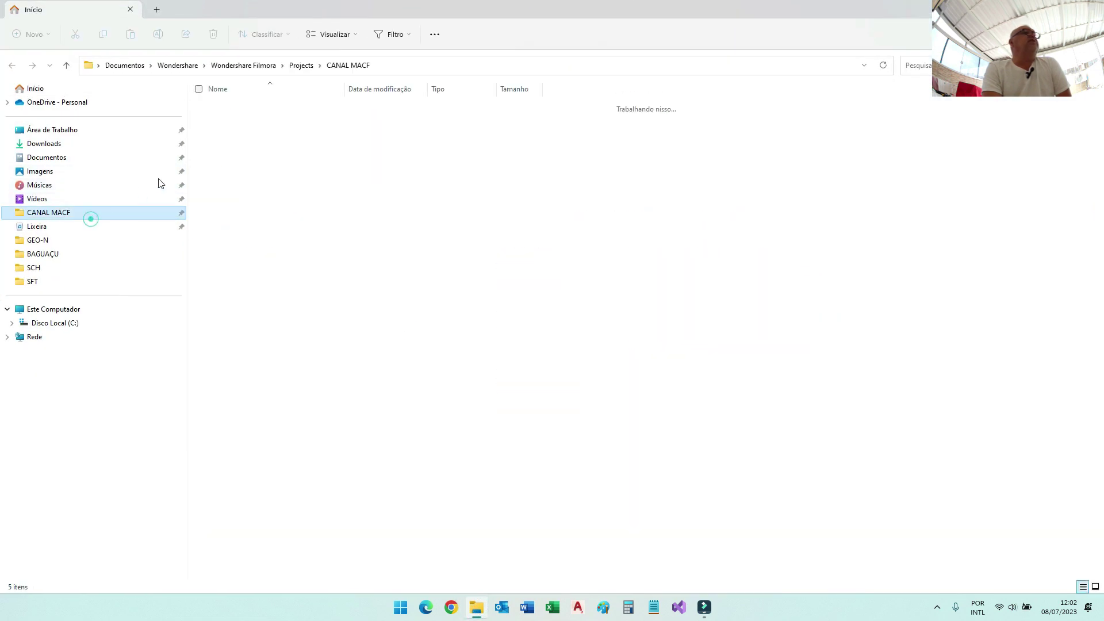
double_click(238, 114)
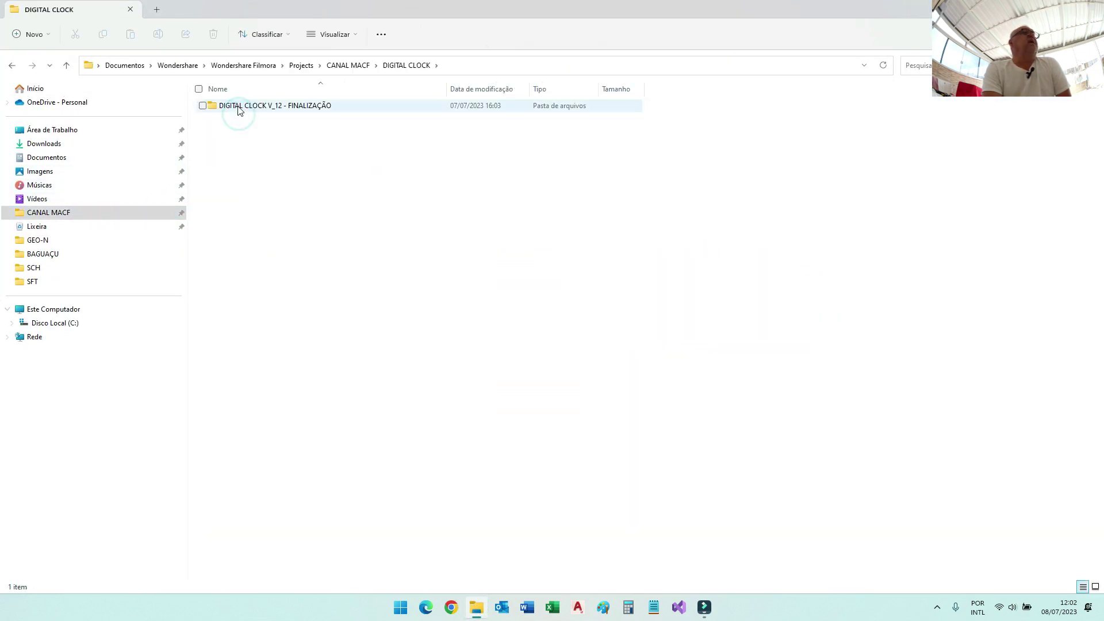
double_click(240, 109)
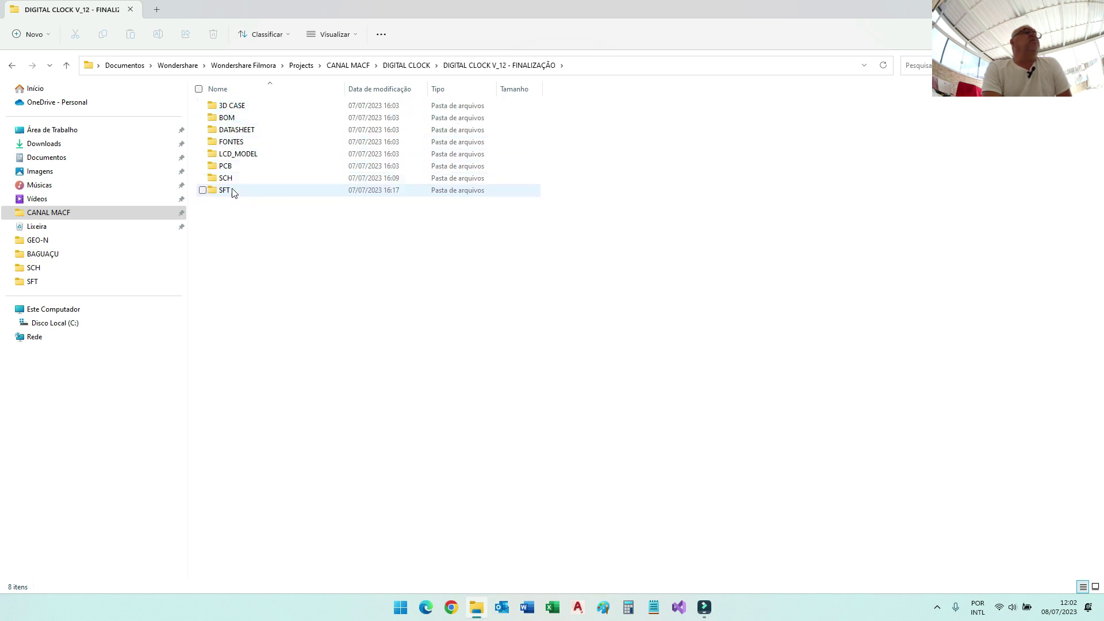
double_click(243, 117)
double_click(231, 107)
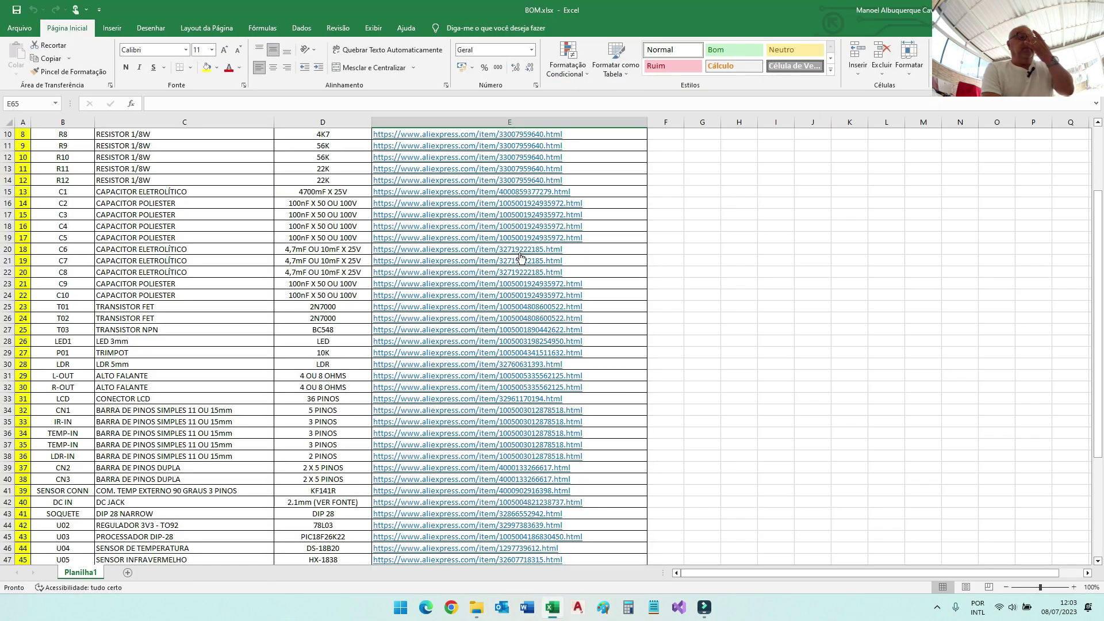
Step: Look through the whole digital clock parts list, from the resistors to the screws and miscellaneous items
scroll(297, 311, up, 3)
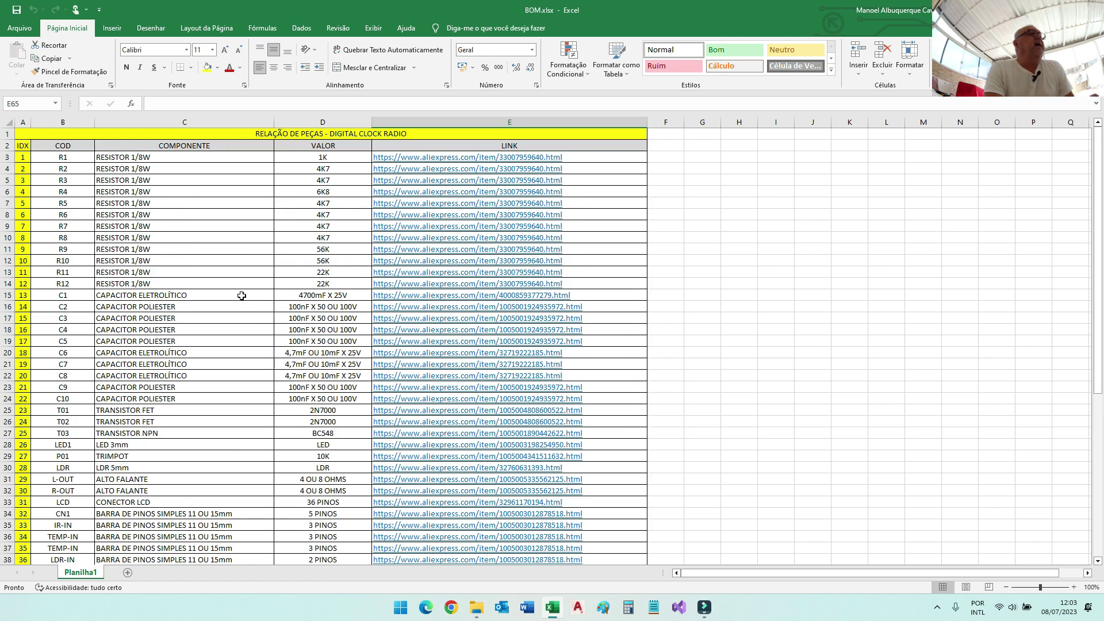
scroll(202, 251, down, 8)
scroll(199, 265, down, 4)
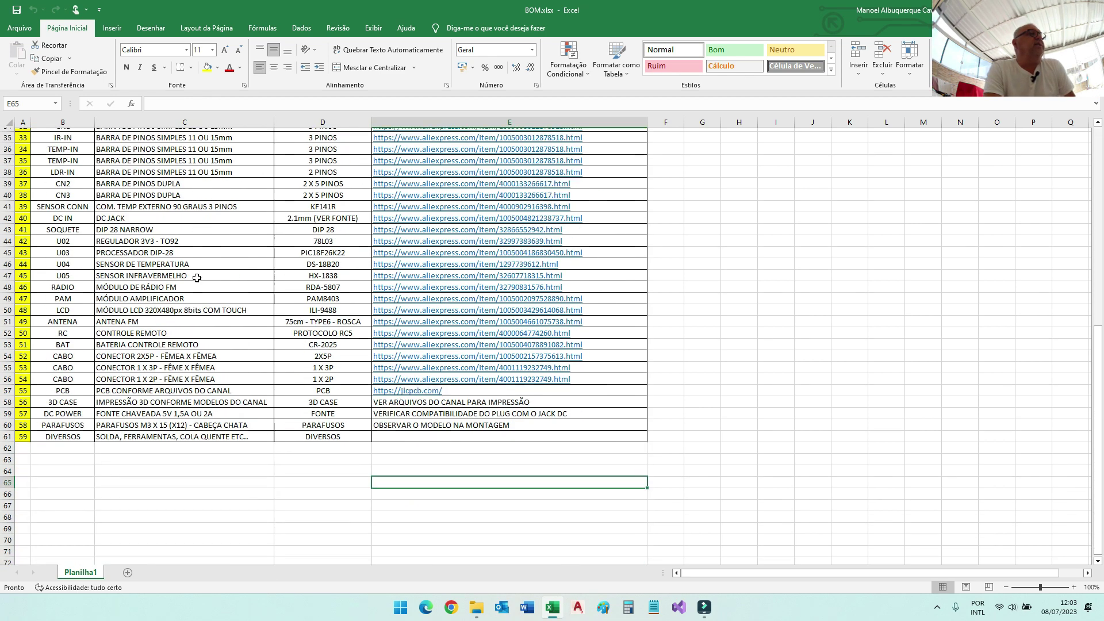
scroll(181, 390, up, 12)
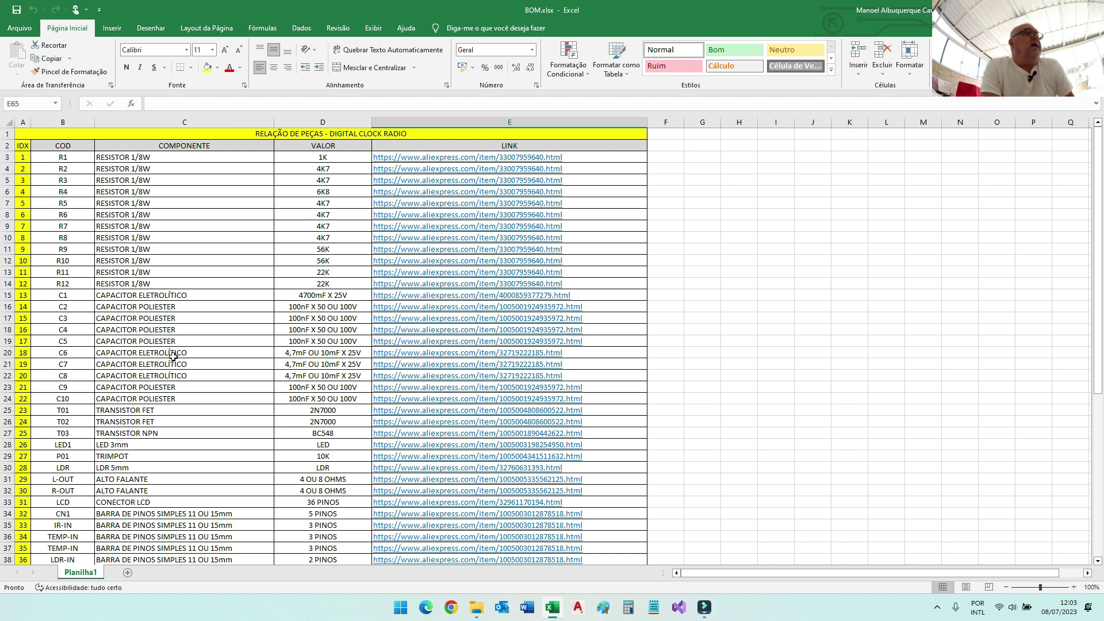
scroll(176, 374, down, 6)
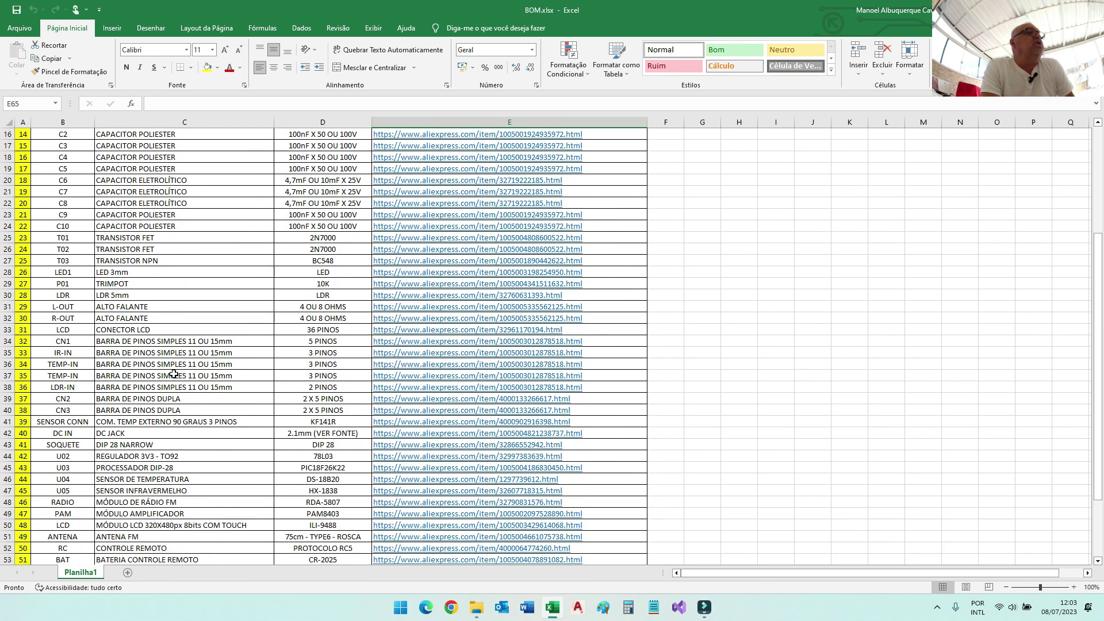
scroll(175, 374, down, 1)
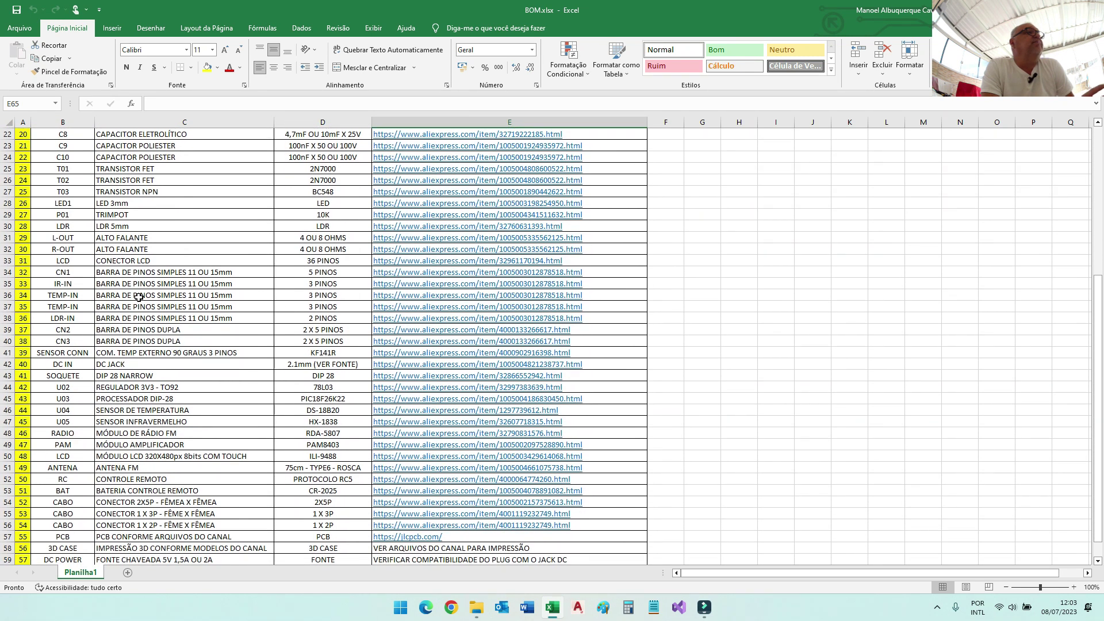
scroll(147, 362, down, 1)
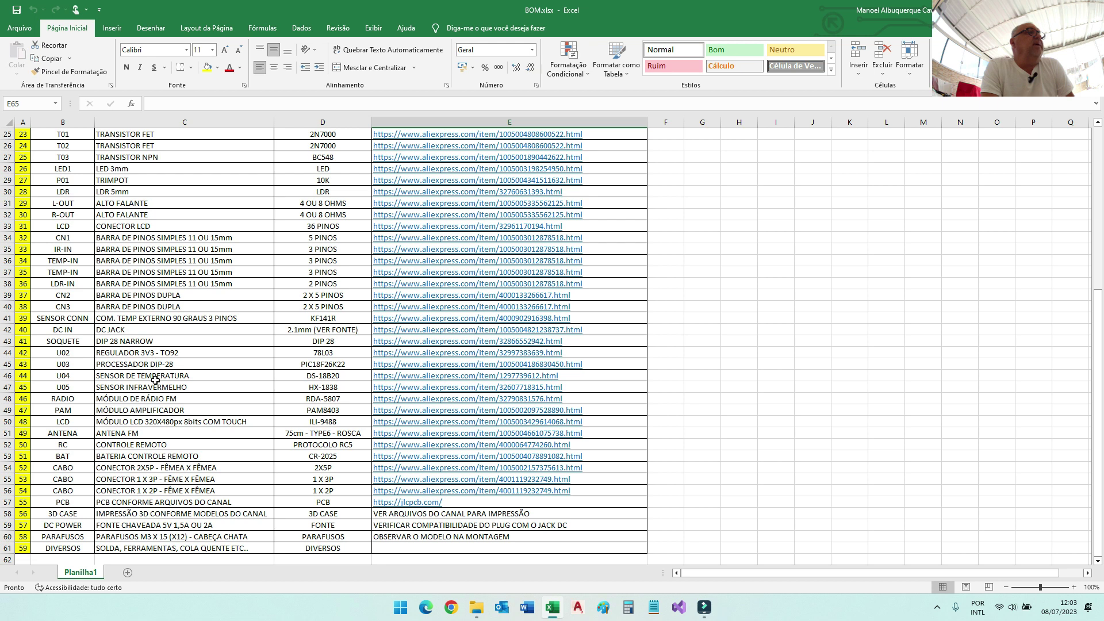
Step: Open the AliExpress link for the CONTROLE REMOTO item in the parts list and dismiss the browser's password warning
click(151, 446)
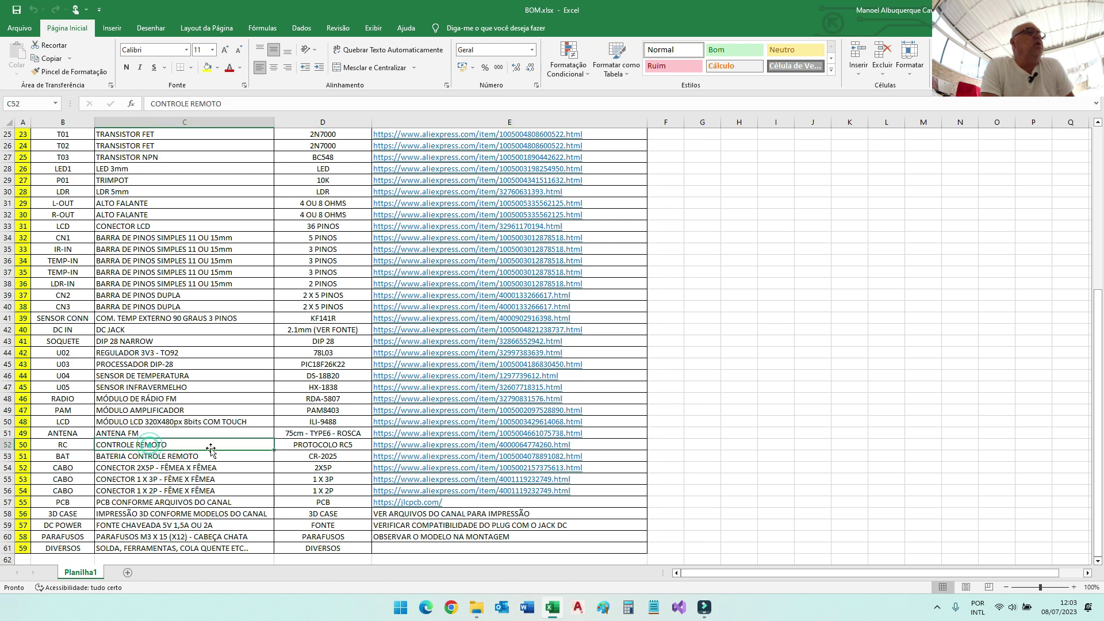
click(447, 450)
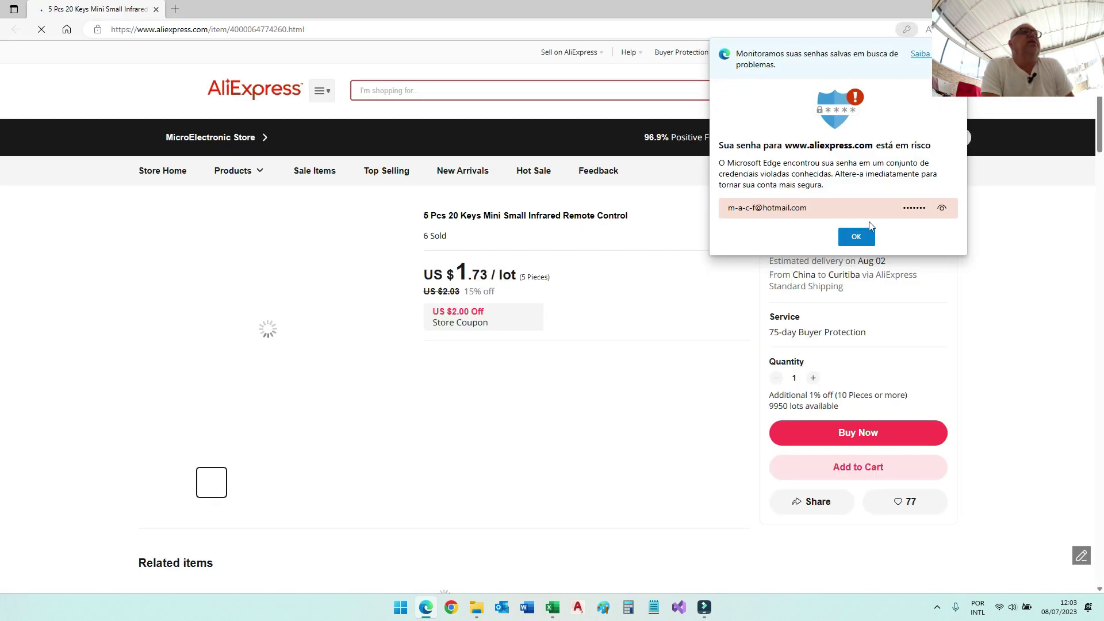
click(857, 234)
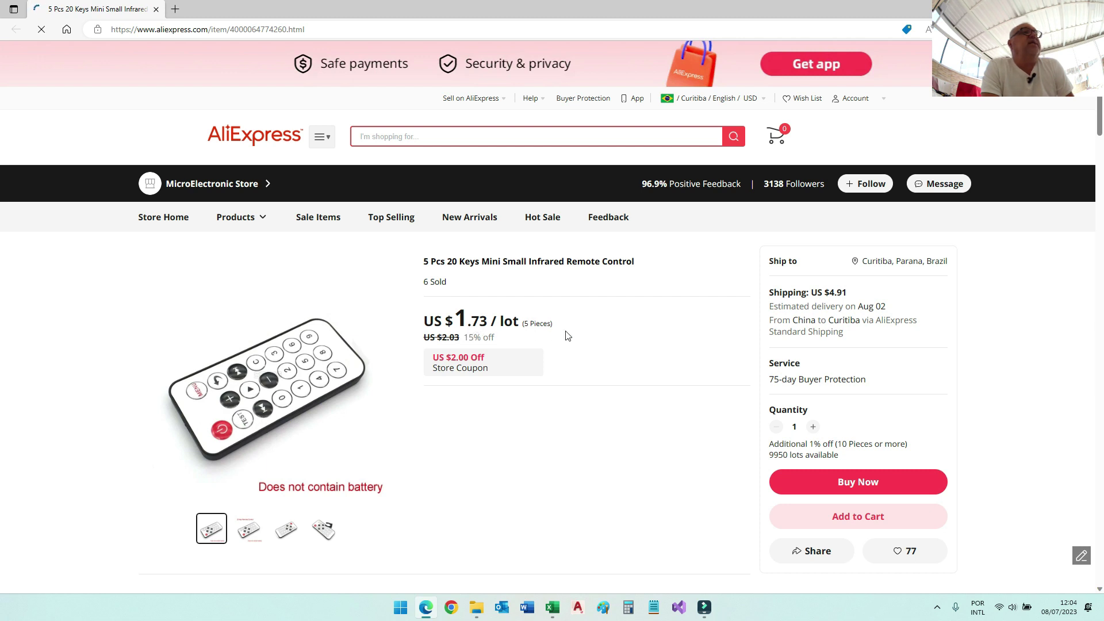
Step: Check the remote control listing's price per lot, pieces per lot and shipping details on AliExpress
drag(554, 332, 514, 322)
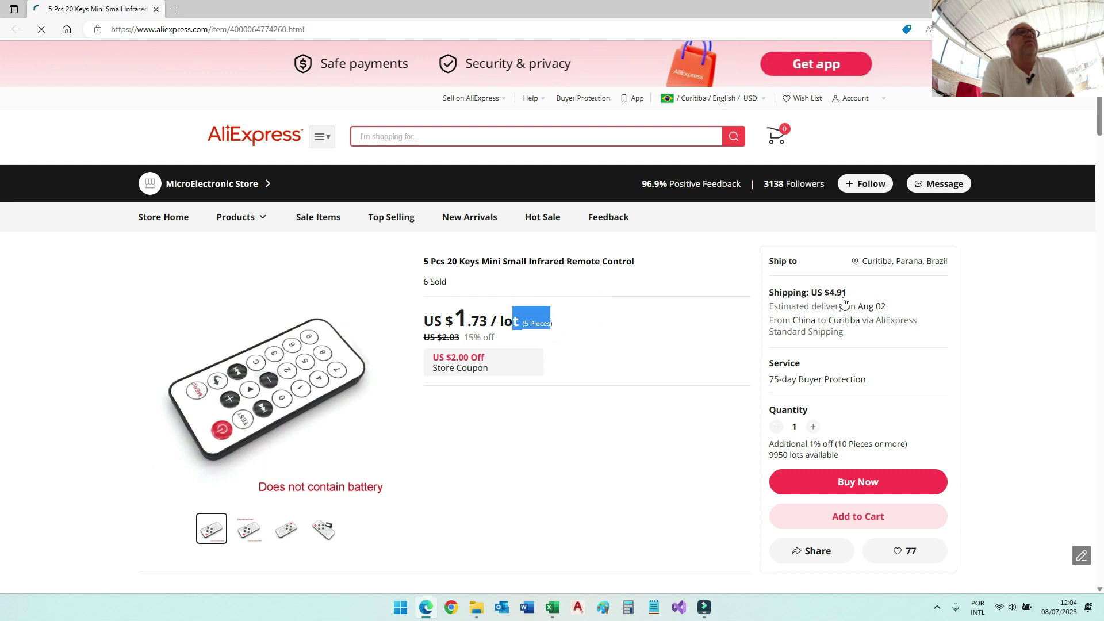
click(657, 337)
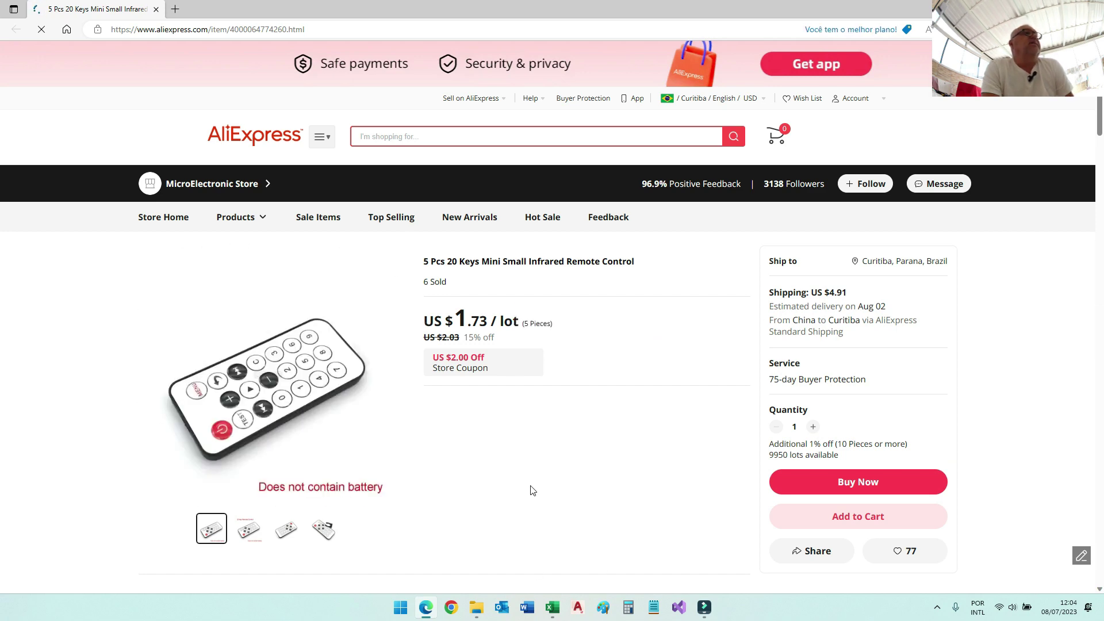
scroll(525, 472, down, 1)
scroll(696, 262, up, 1)
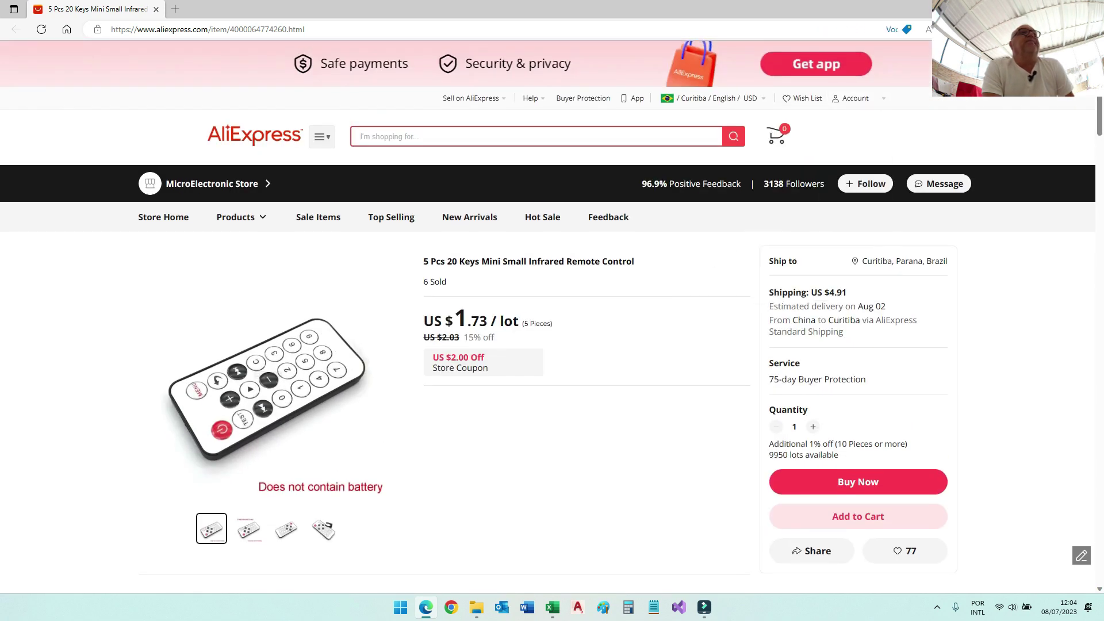
Step: Return to the BOM.xlsx parts list in Excel and review it from the resistors to the PCB supplier link
key(alt+Tab)
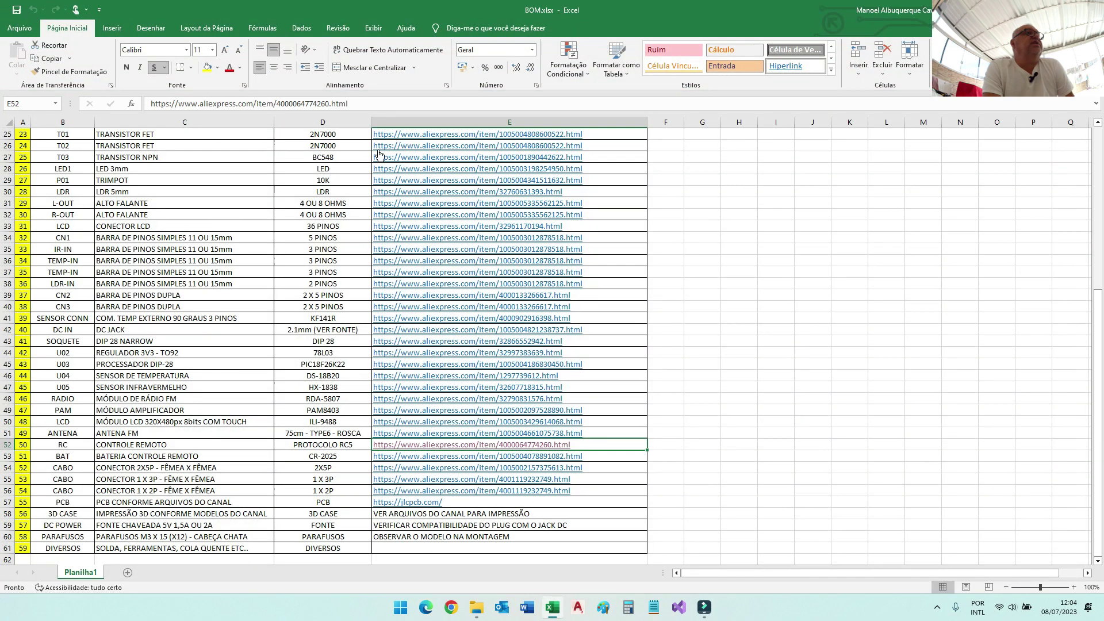
scroll(430, 347, up, 8)
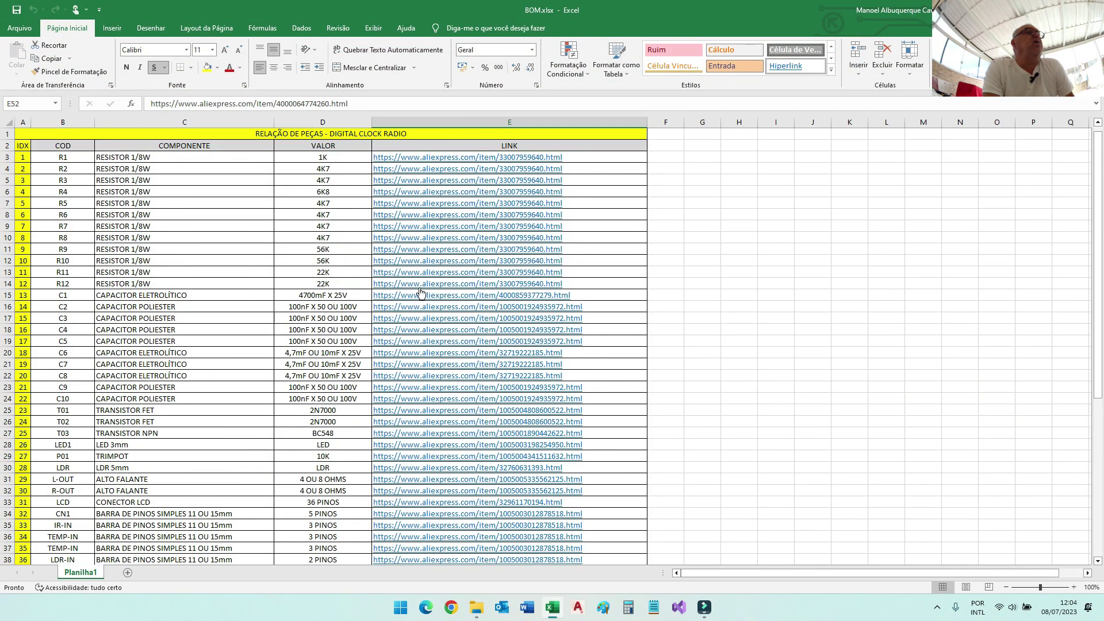
scroll(405, 381, down, 1)
scroll(405, 382, down, 10)
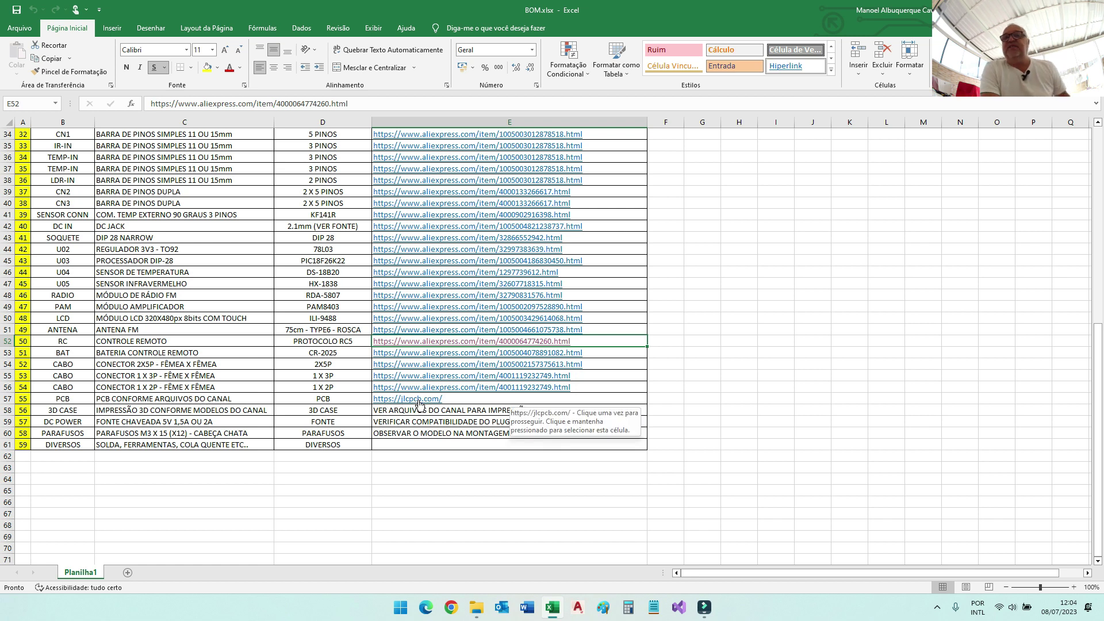
Step: Switch to File Explorer and open the PCB folder of DIGITAL CLOCK V_12 - FINALIZAÇÃO
click(476, 607)
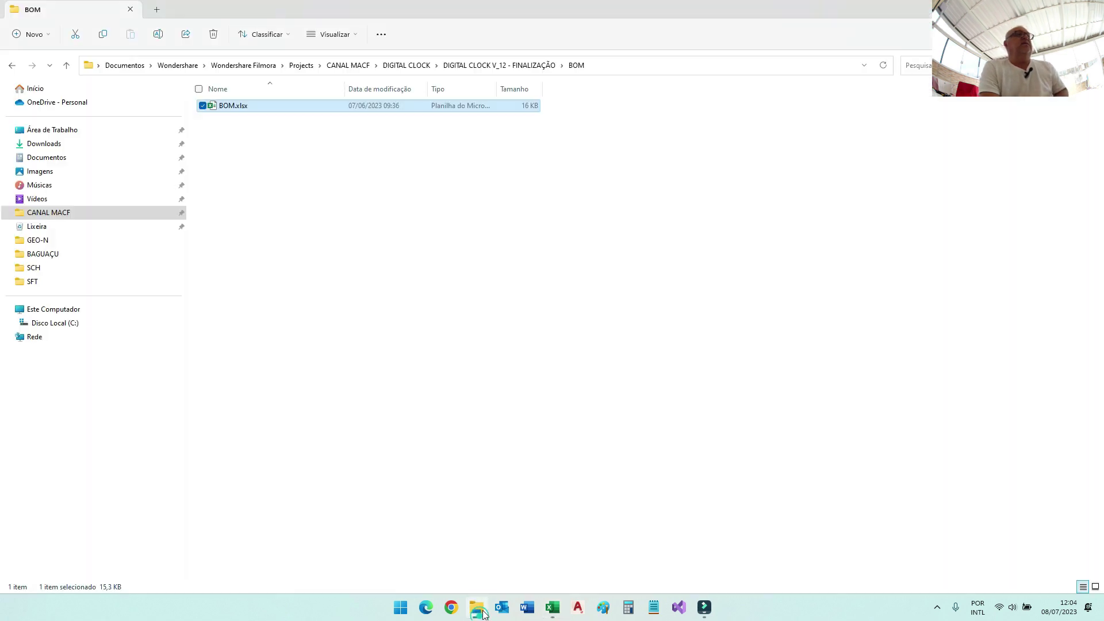
click(66, 65)
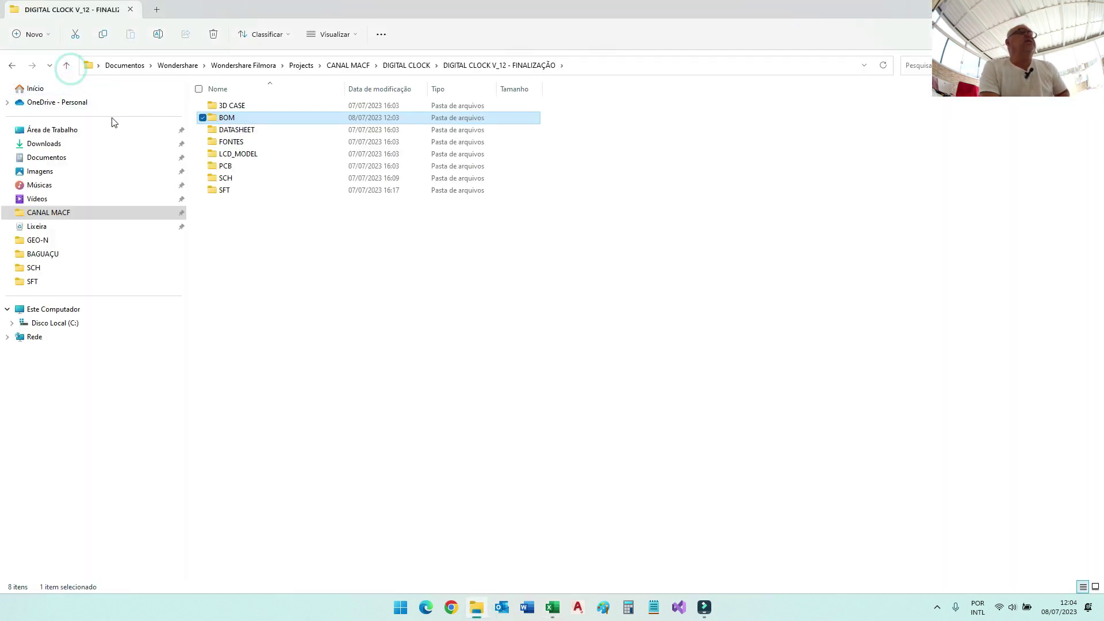
double_click(217, 166)
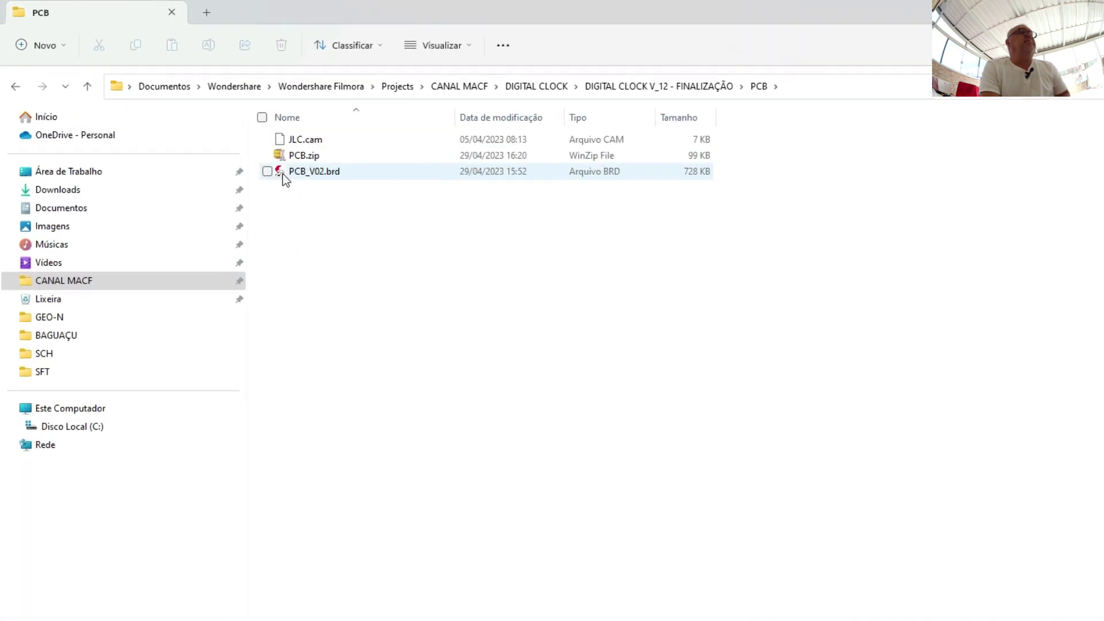
Step: Examine JLC.cam, the file list inside PCB.zip and the details of PCB_V02.brd, and return to the parent project folder
click(224, 105)
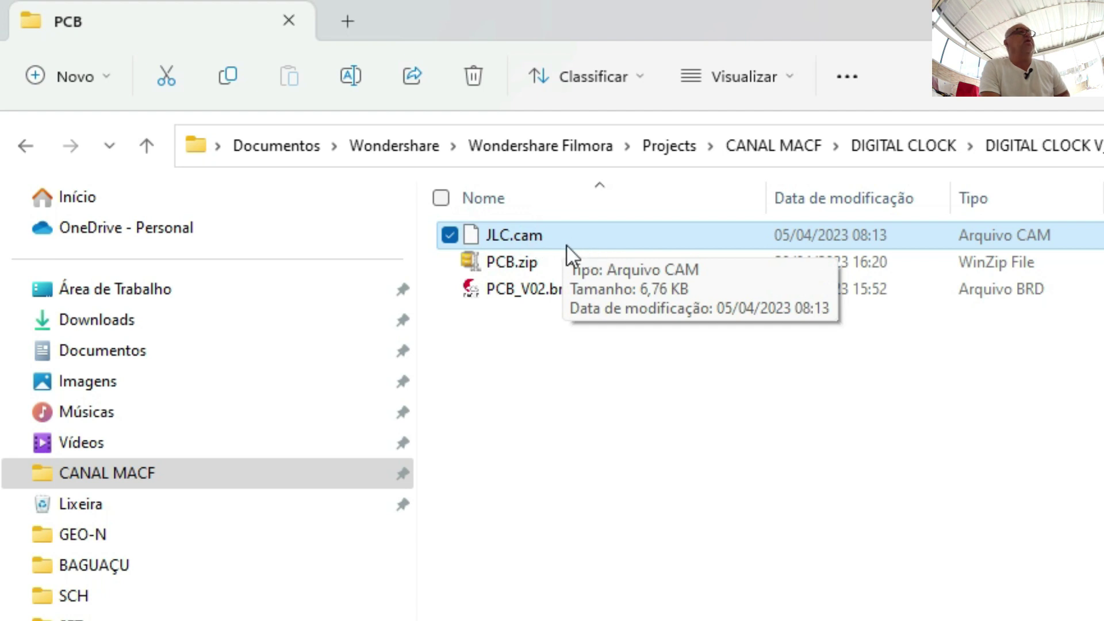
click(524, 261)
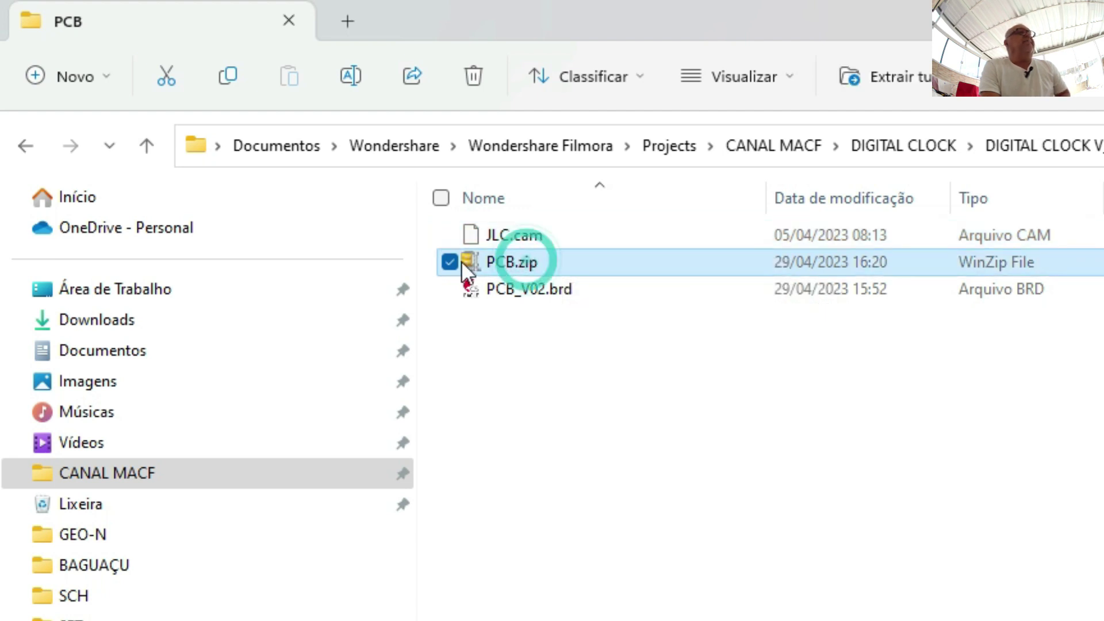
mouse_move(488, 267)
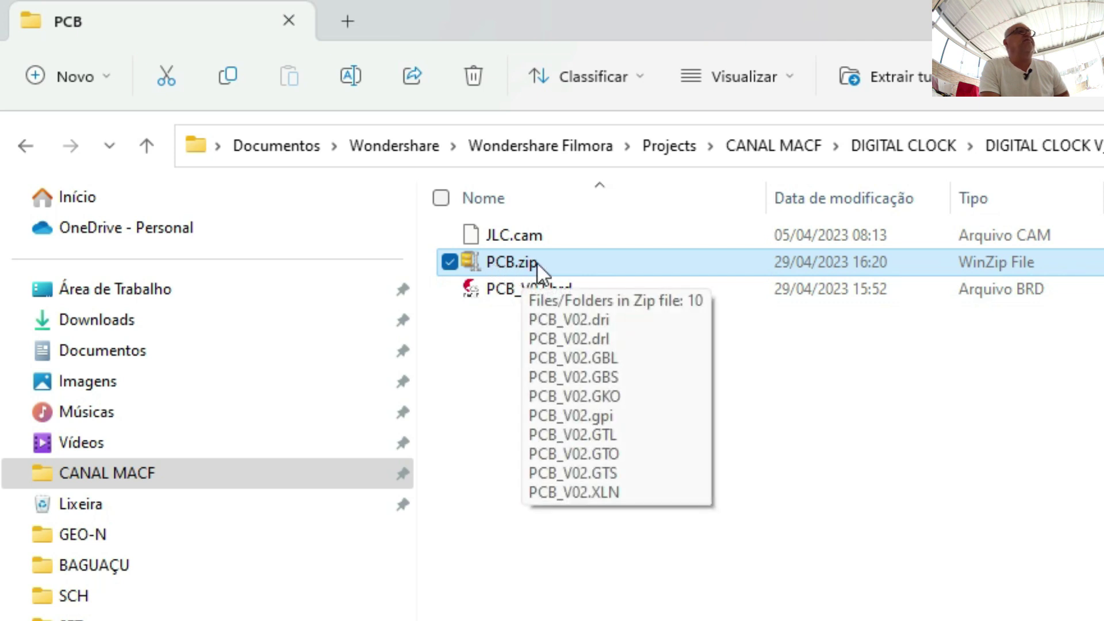
click(505, 297)
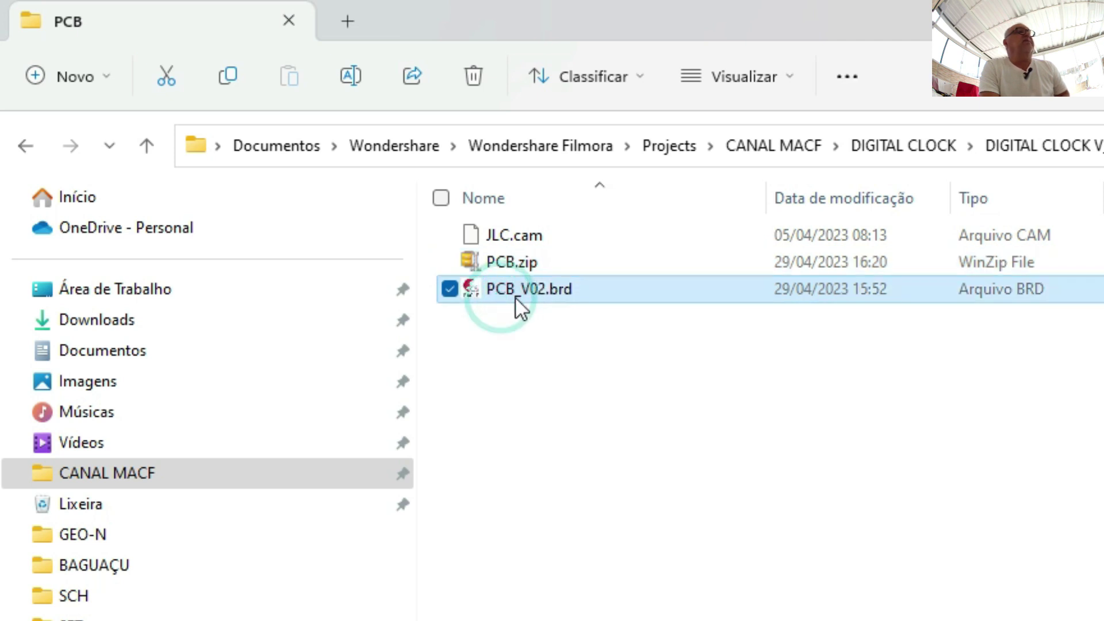
mouse_move(503, 296)
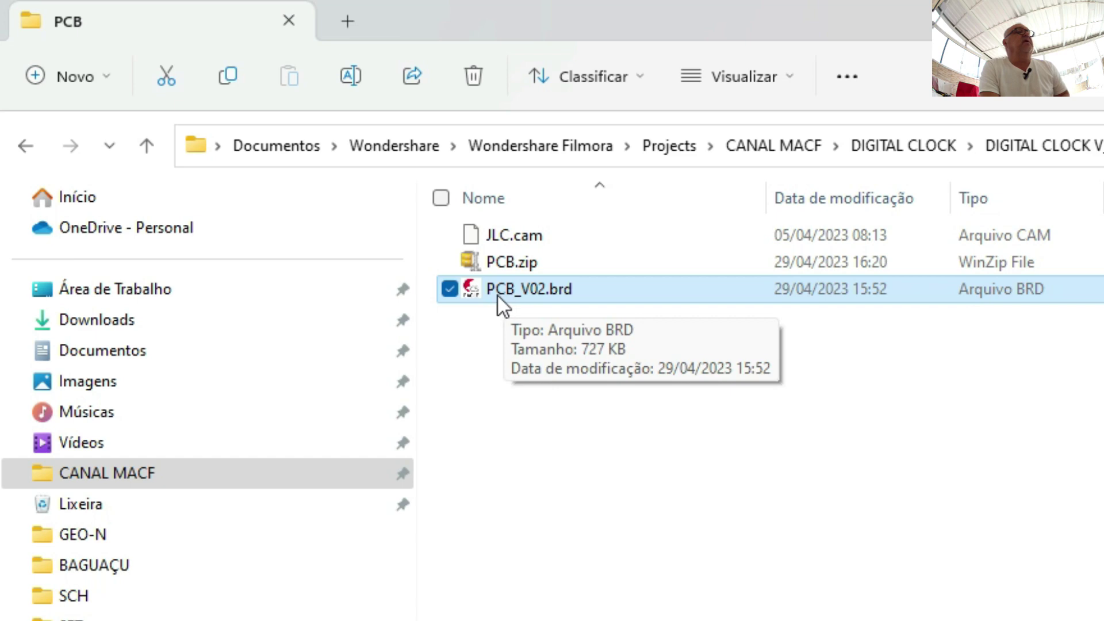
click(147, 145)
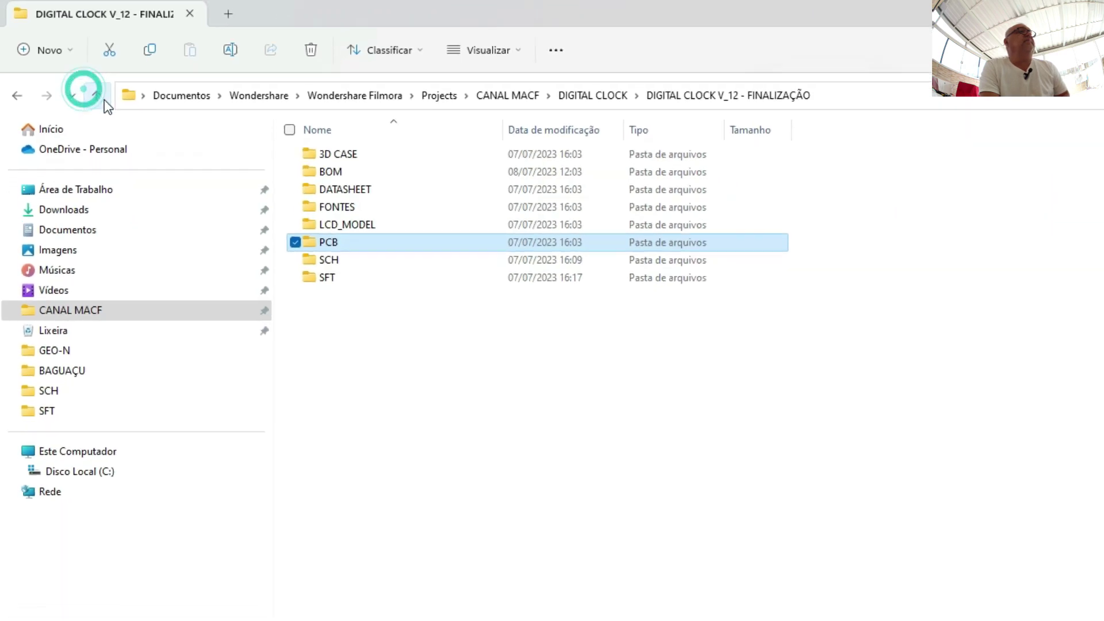